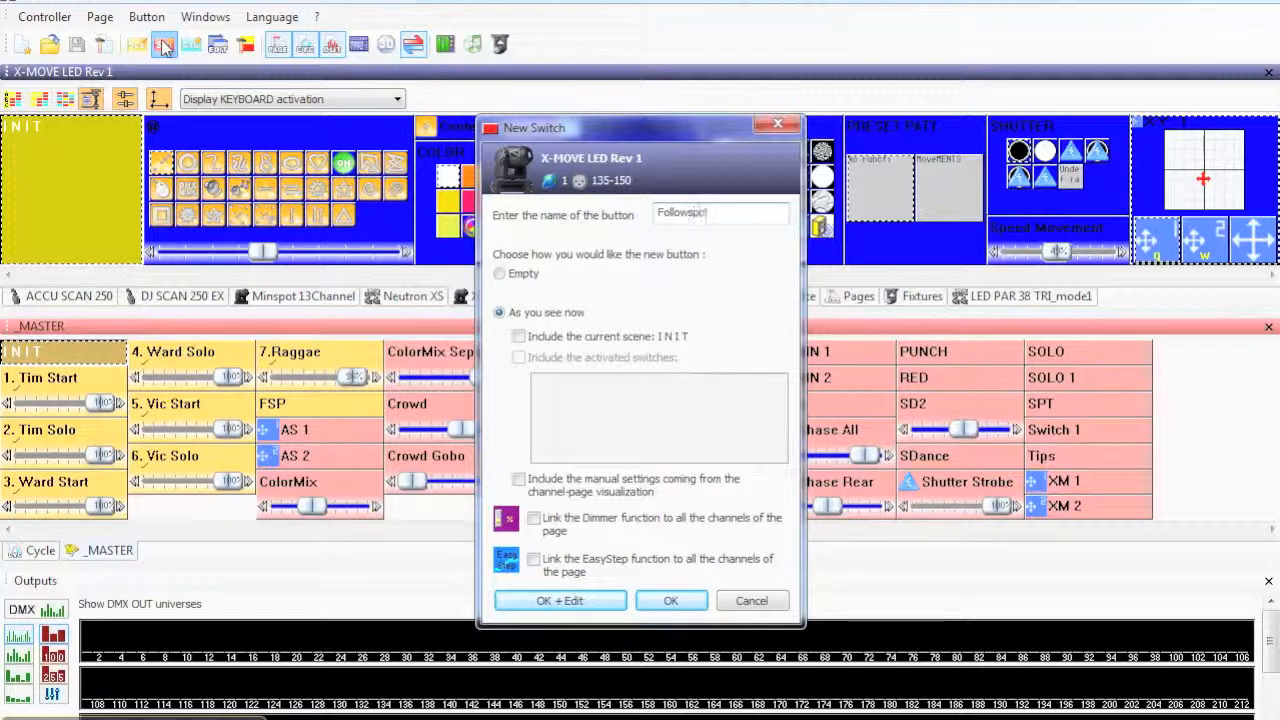
Create the switch named Followspot for the X-MOVE LED page and open it for editing
left_click(557, 603)
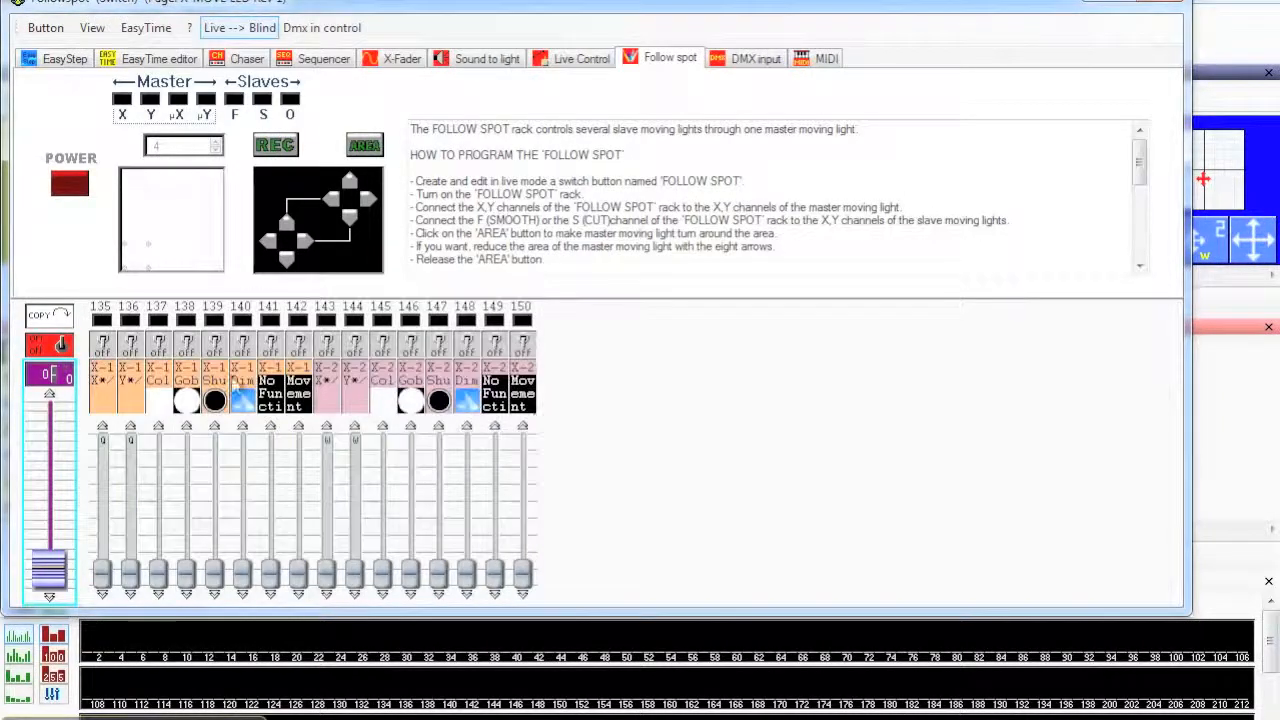
left_click(494, 347)
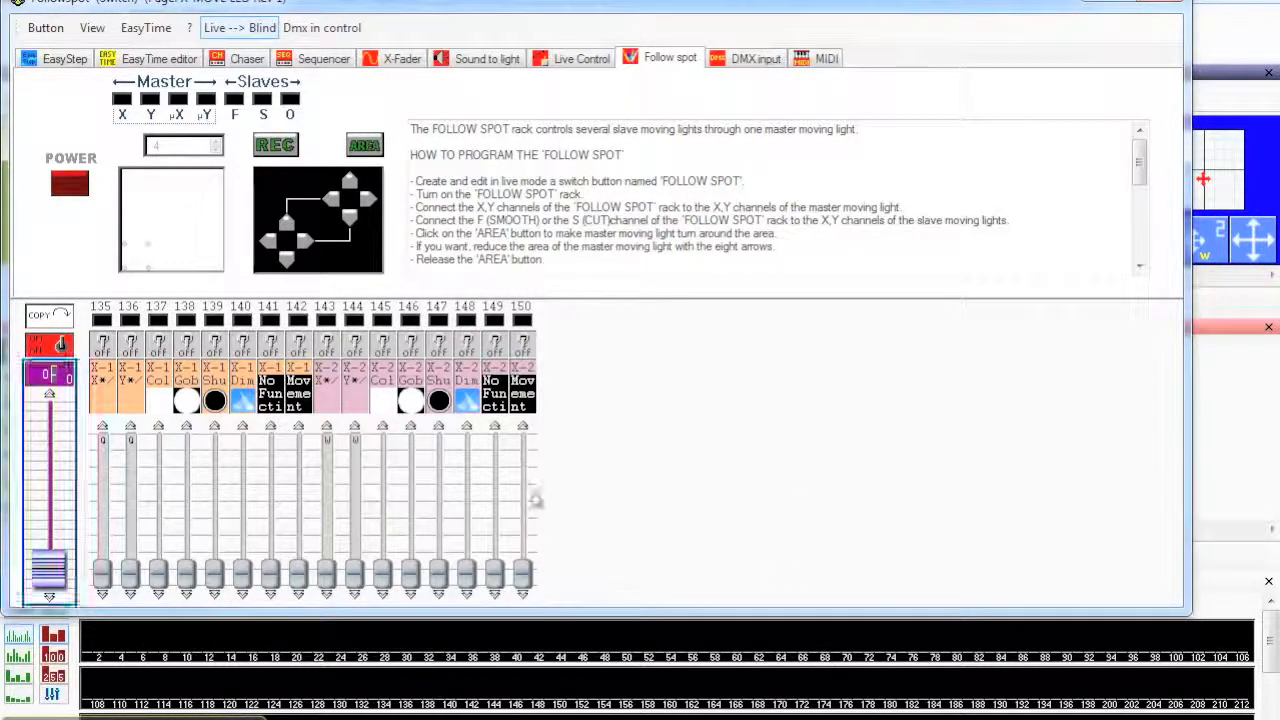
Switch on the shutter and dimmer channels of both moving lights: 139, 140, 147 and 148
left_click(58, 347)
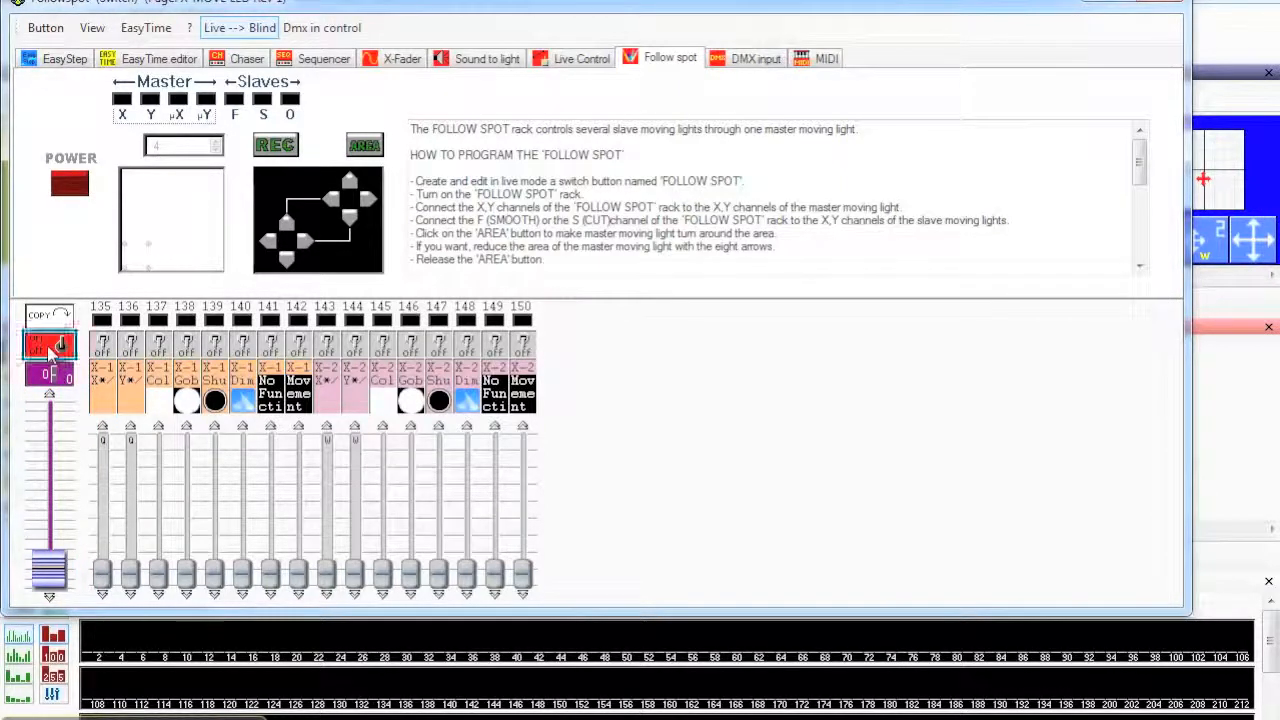
left_click(216, 348)
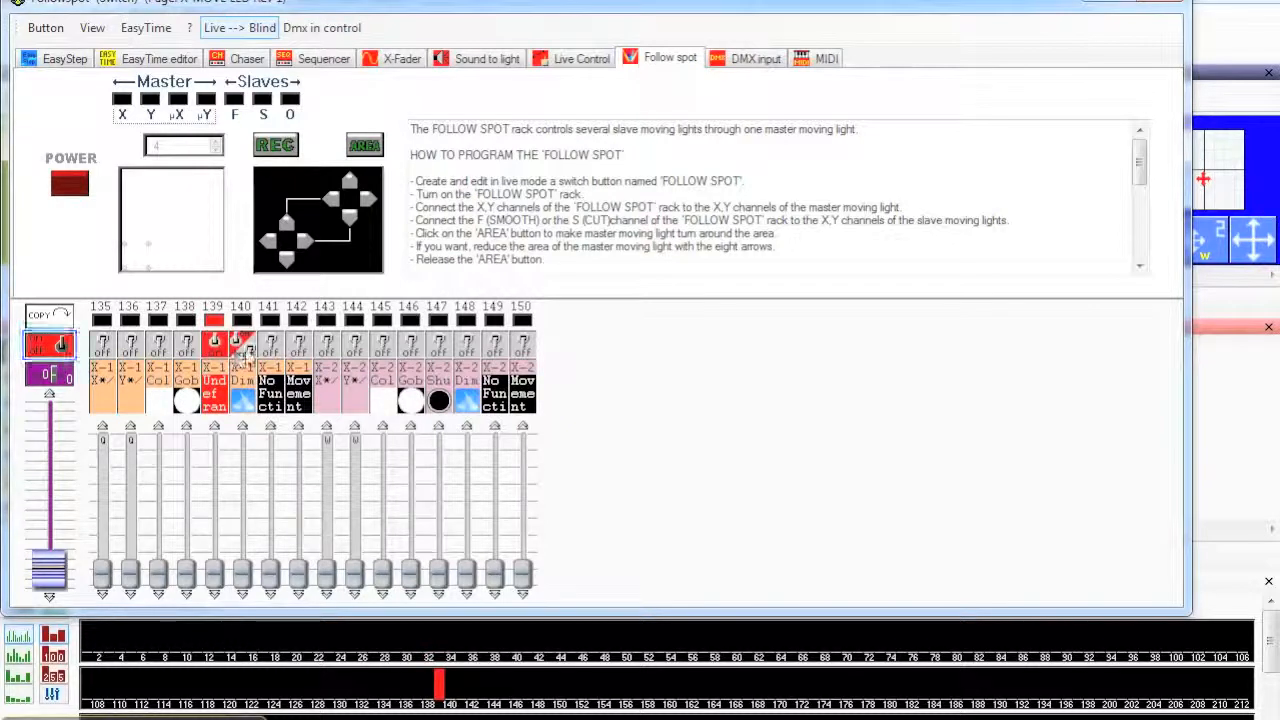
left_click(241, 348)
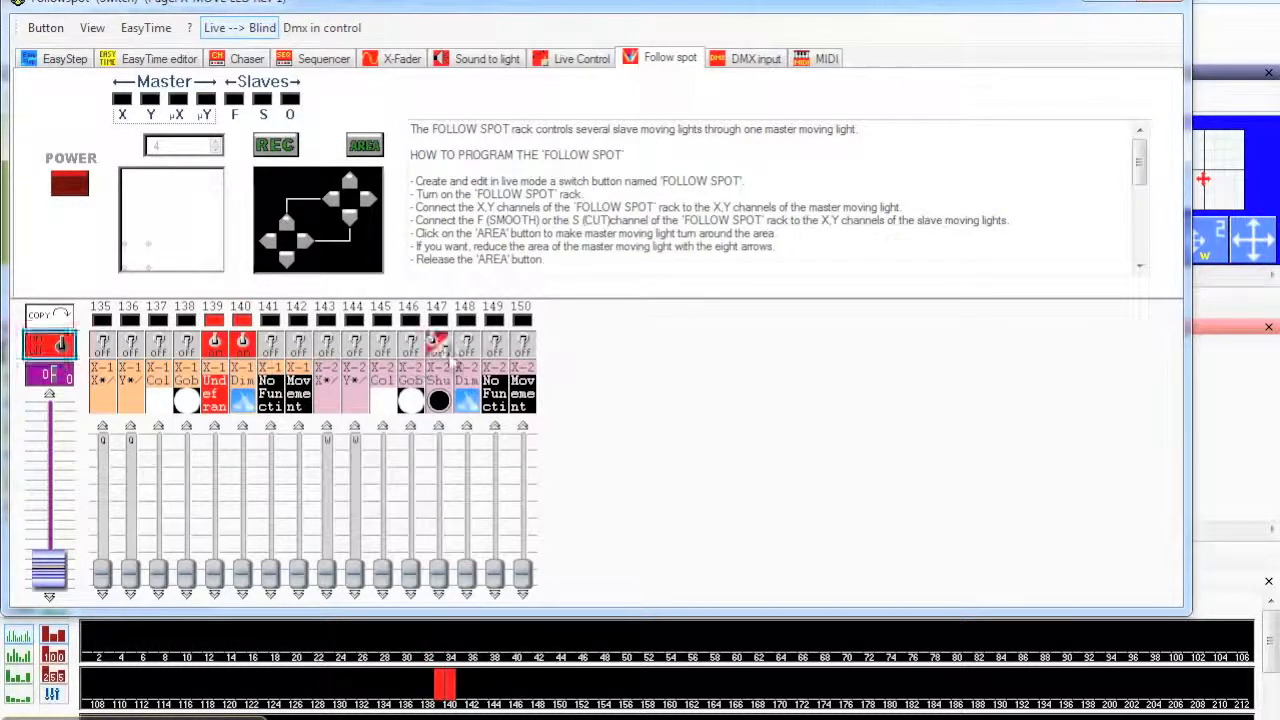
left_click(442, 348)
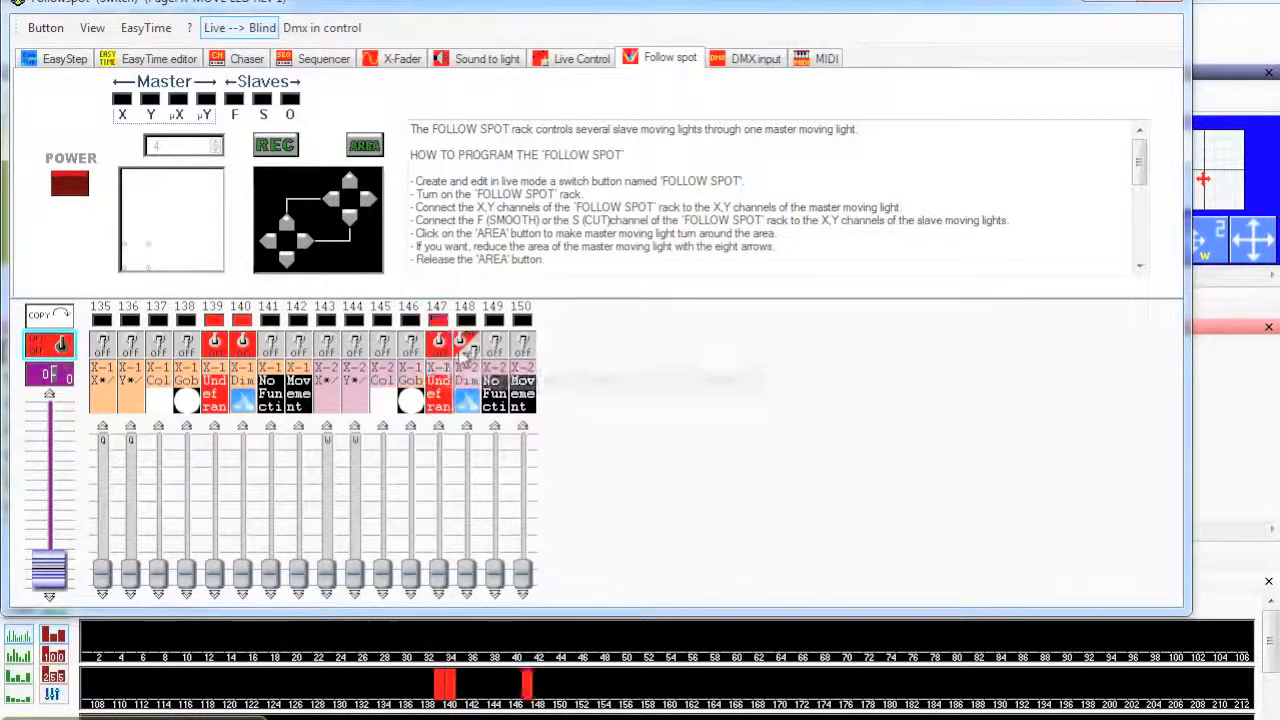
left_click(468, 350)
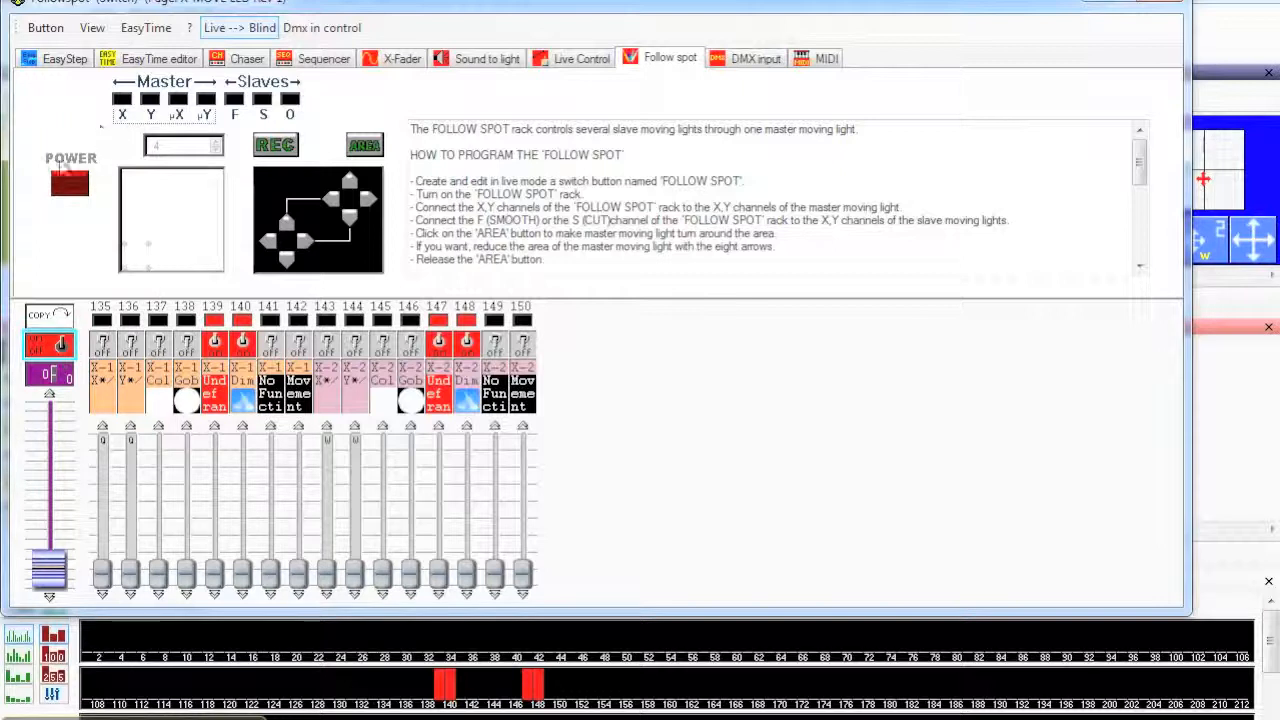
Power on the Follow spot rack and connect its master X and Y outputs to channels 135 and 136
left_click(68, 186)
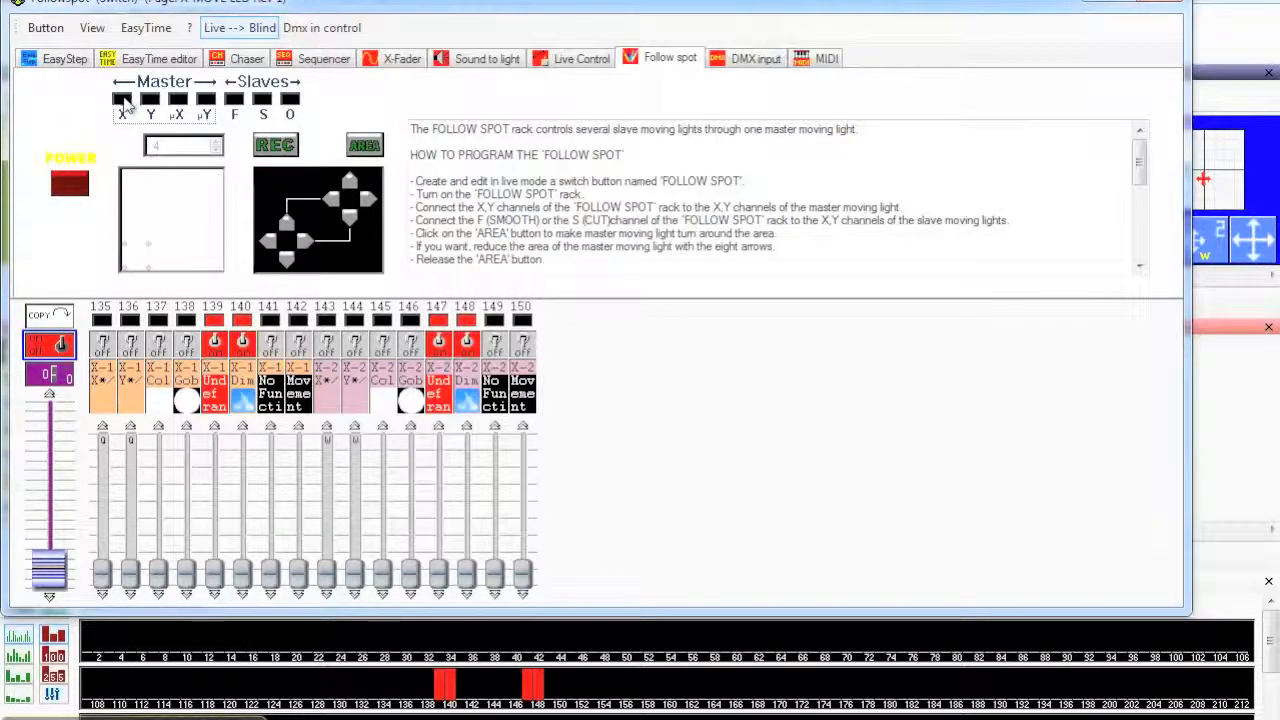
left_click_drag(127, 104, 105, 375)
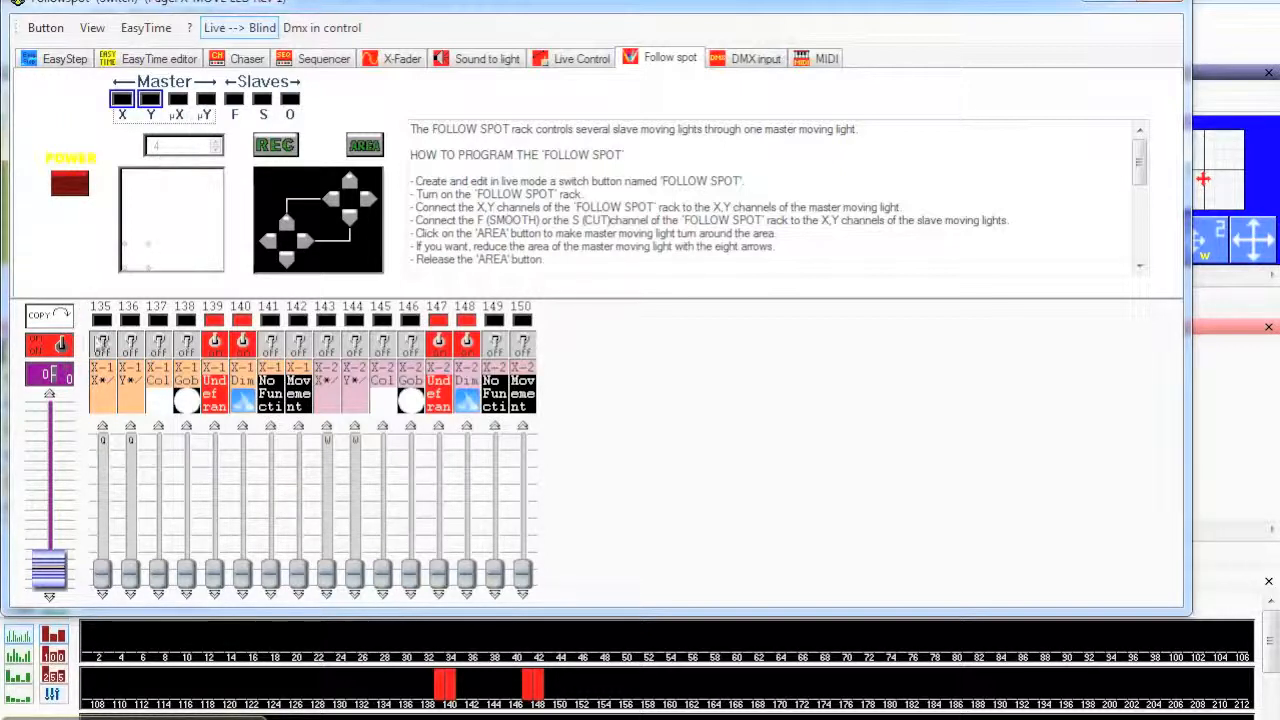
left_click(103, 345)
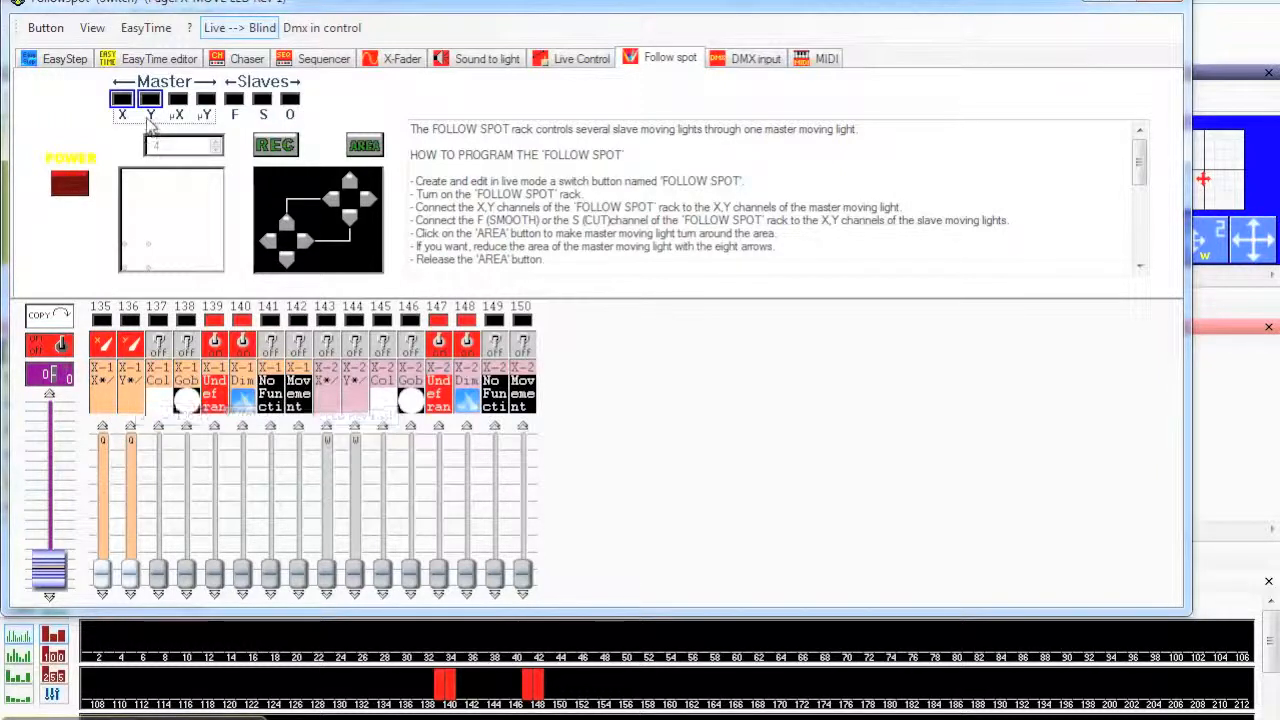
Connect the rack's slave F and S outputs to channels 143 and 144, the second light's X and Y
left_click(233, 100)
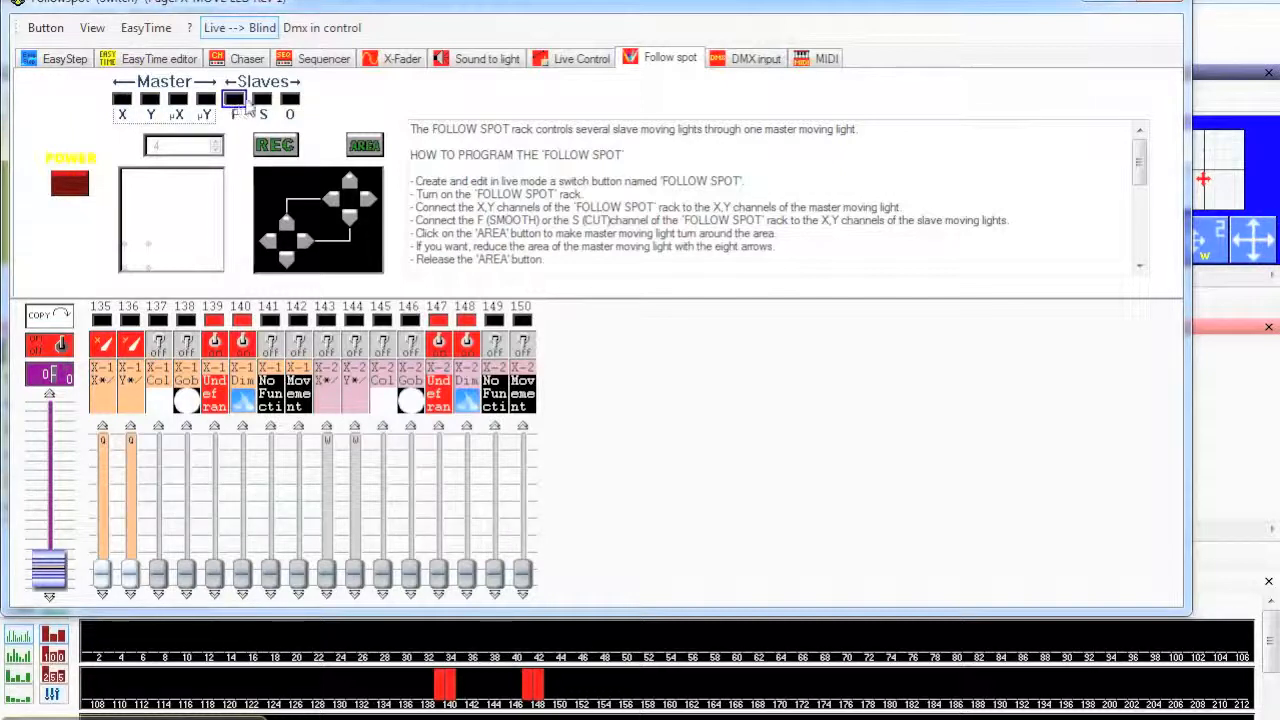
left_click(262, 104)
left_click(329, 352)
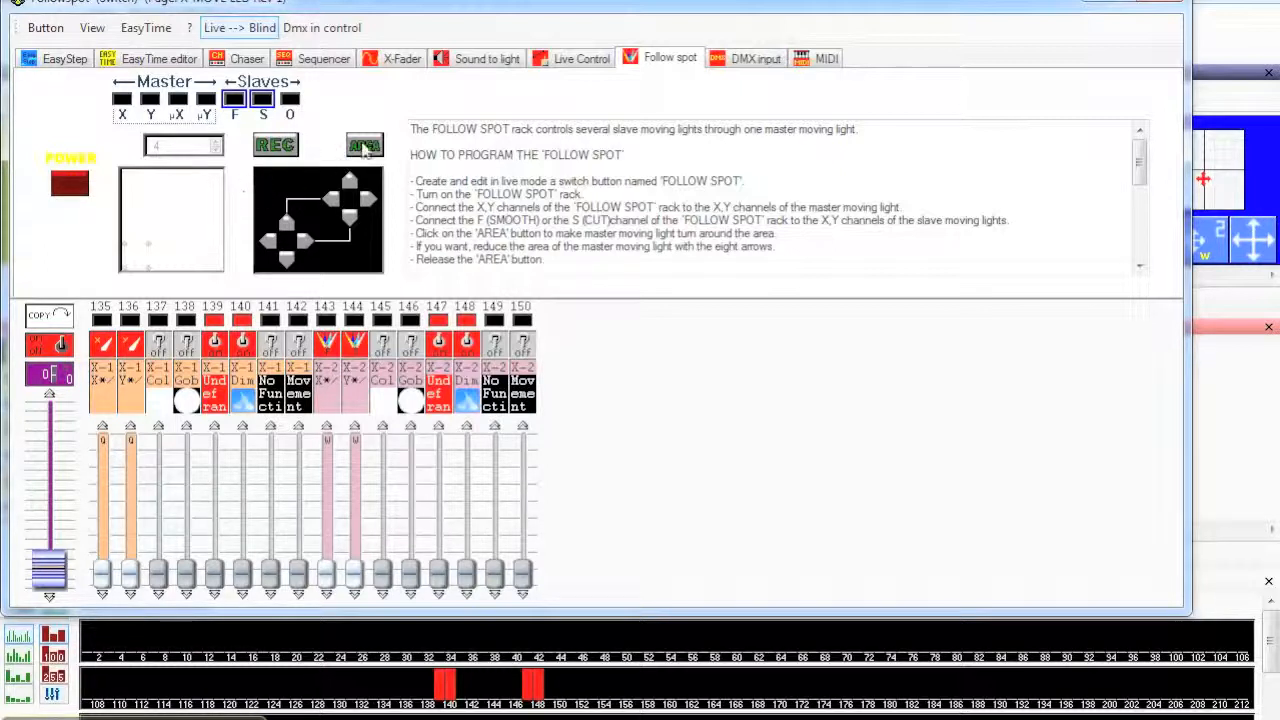
Try out the AREA mode by enlarging the master light's grid to 25 points and reducing it back to 4
left_click(365, 147)
left_click(349, 180)
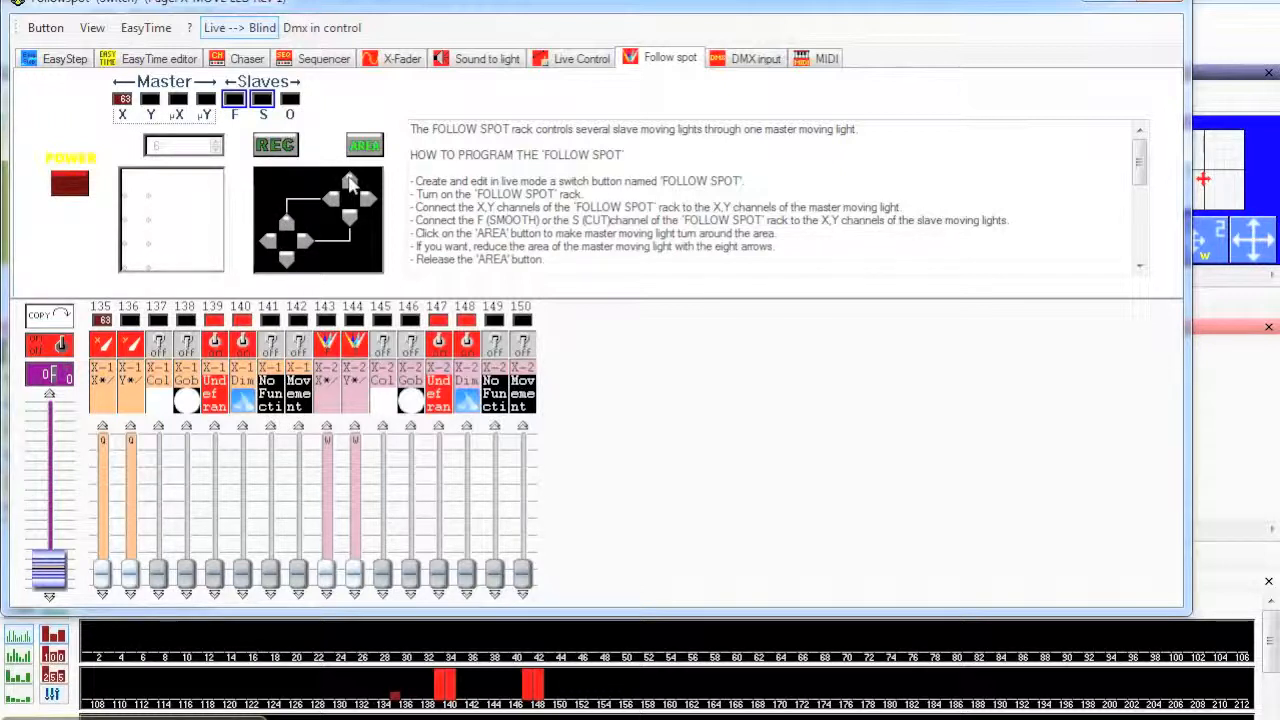
left_click(370, 200)
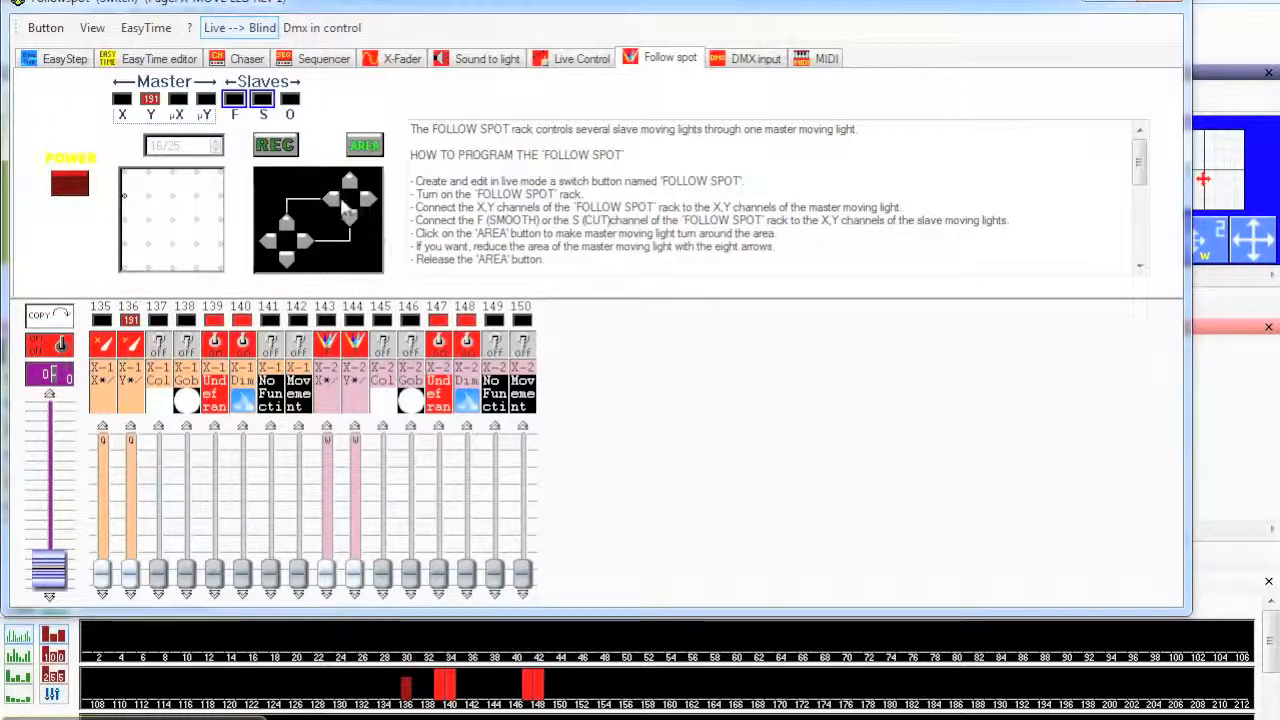
left_click(337, 203)
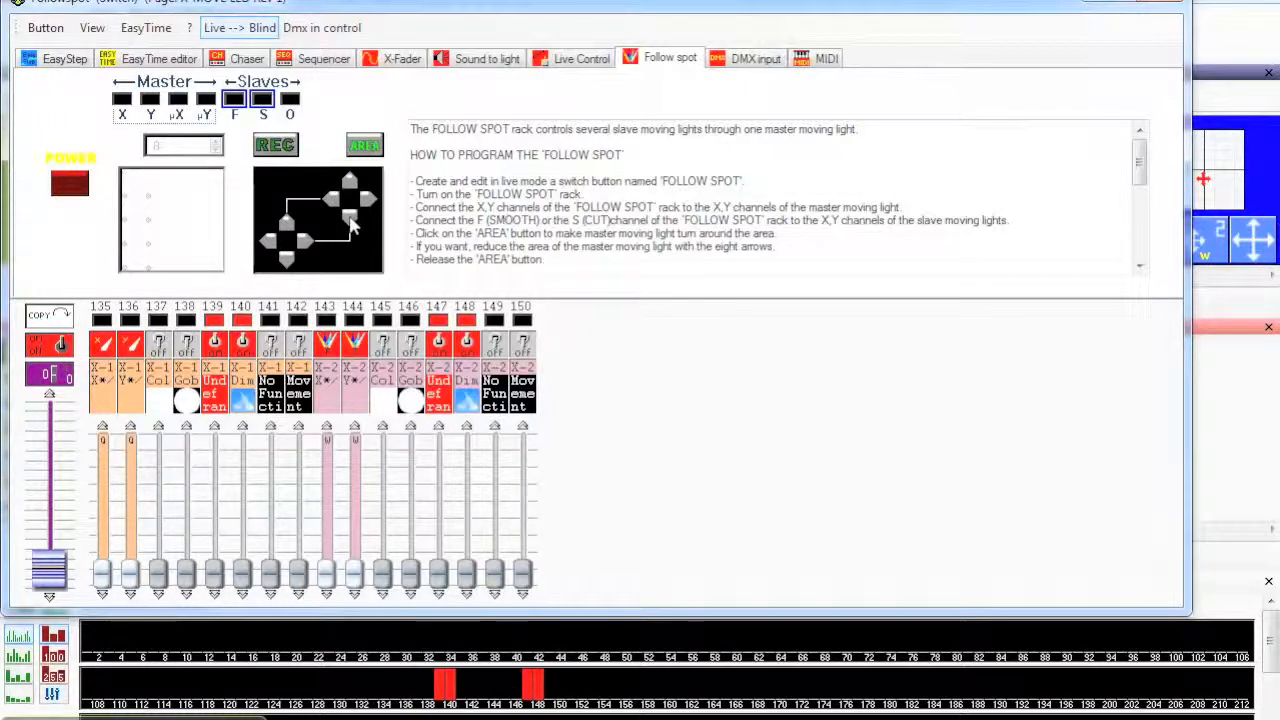
left_click(350, 220)
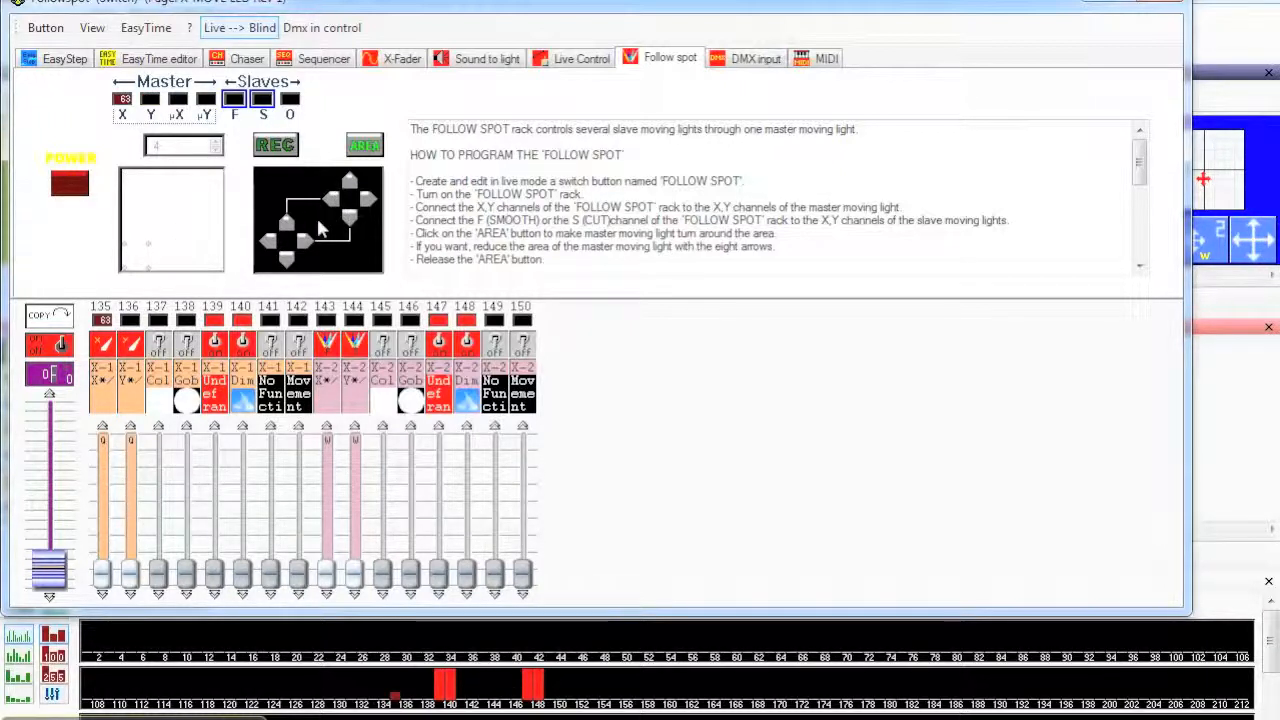
left_click(287, 229)
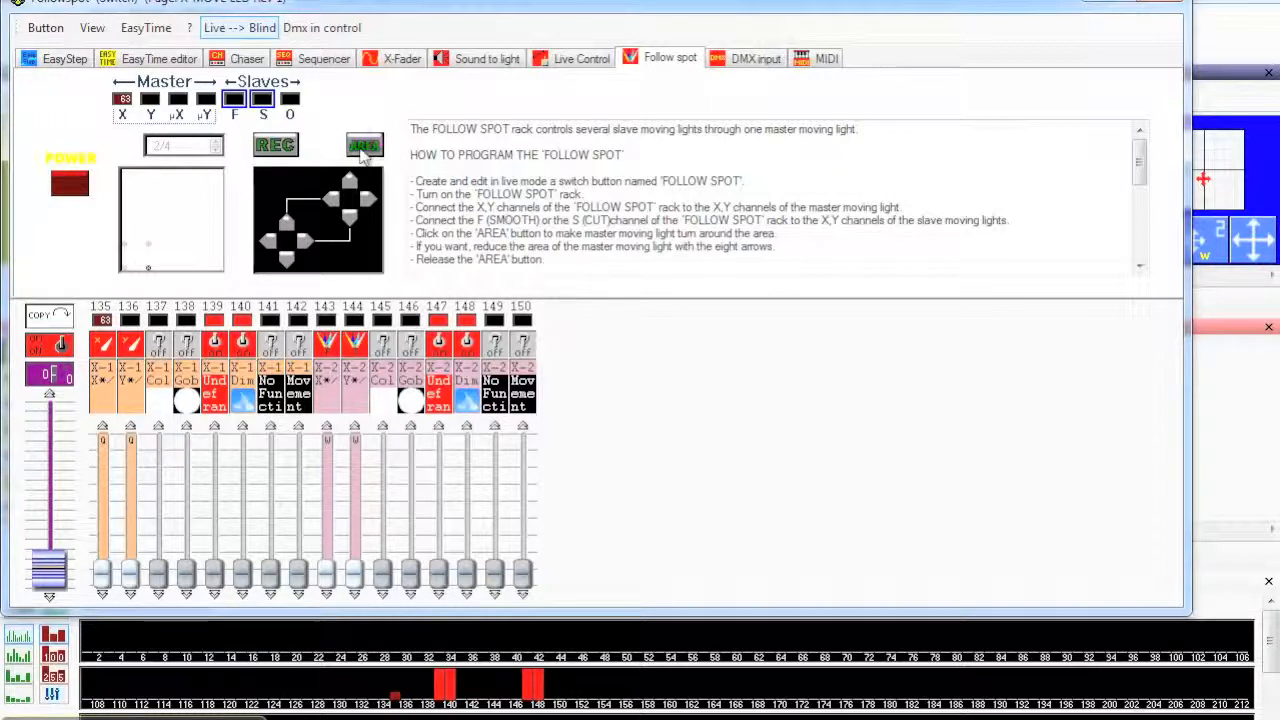
Start recording and, for grid point 1/4, set the slave's X channel 143 to 20 and adjust its Y channel 144
left_click(285, 148)
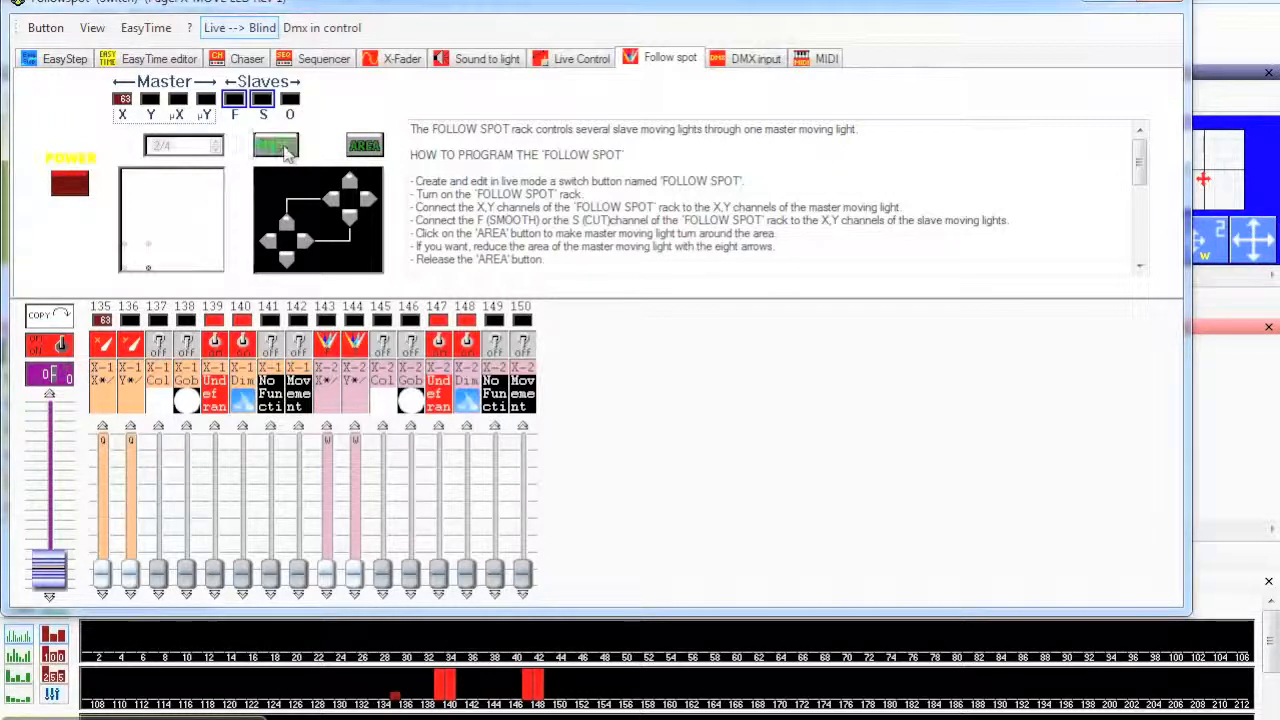
left_click(216, 151)
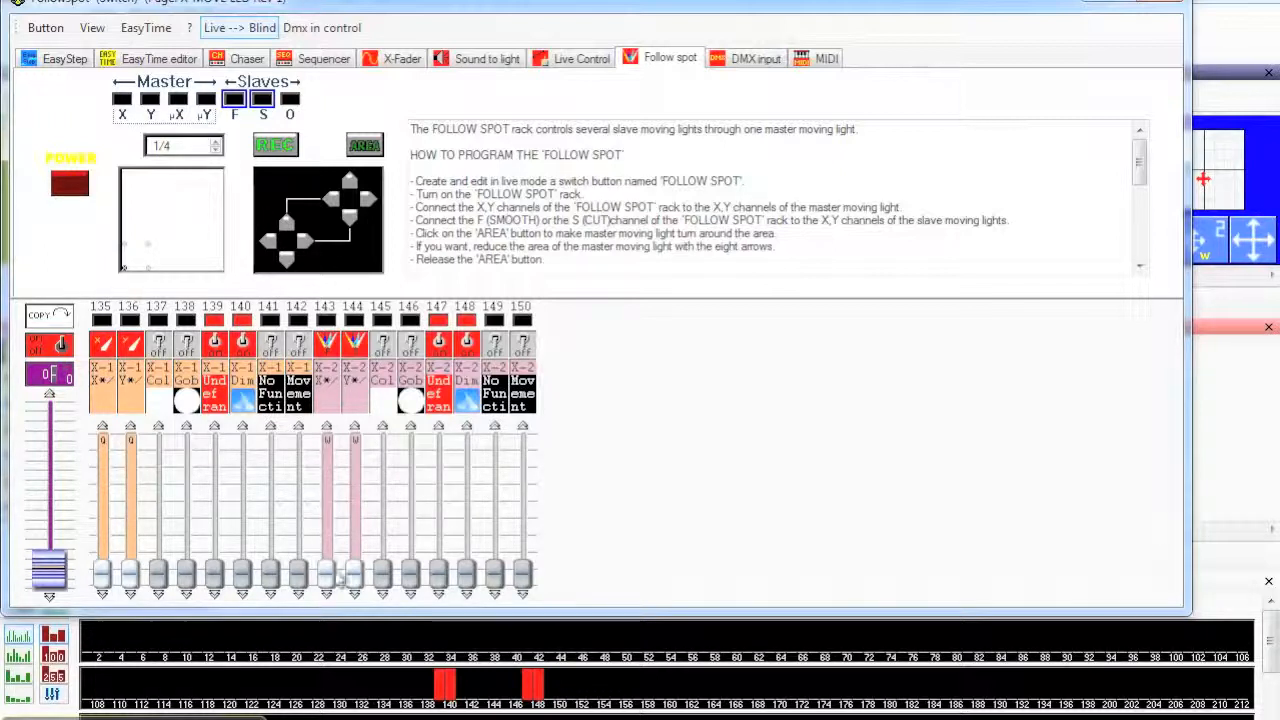
left_click(330, 575)
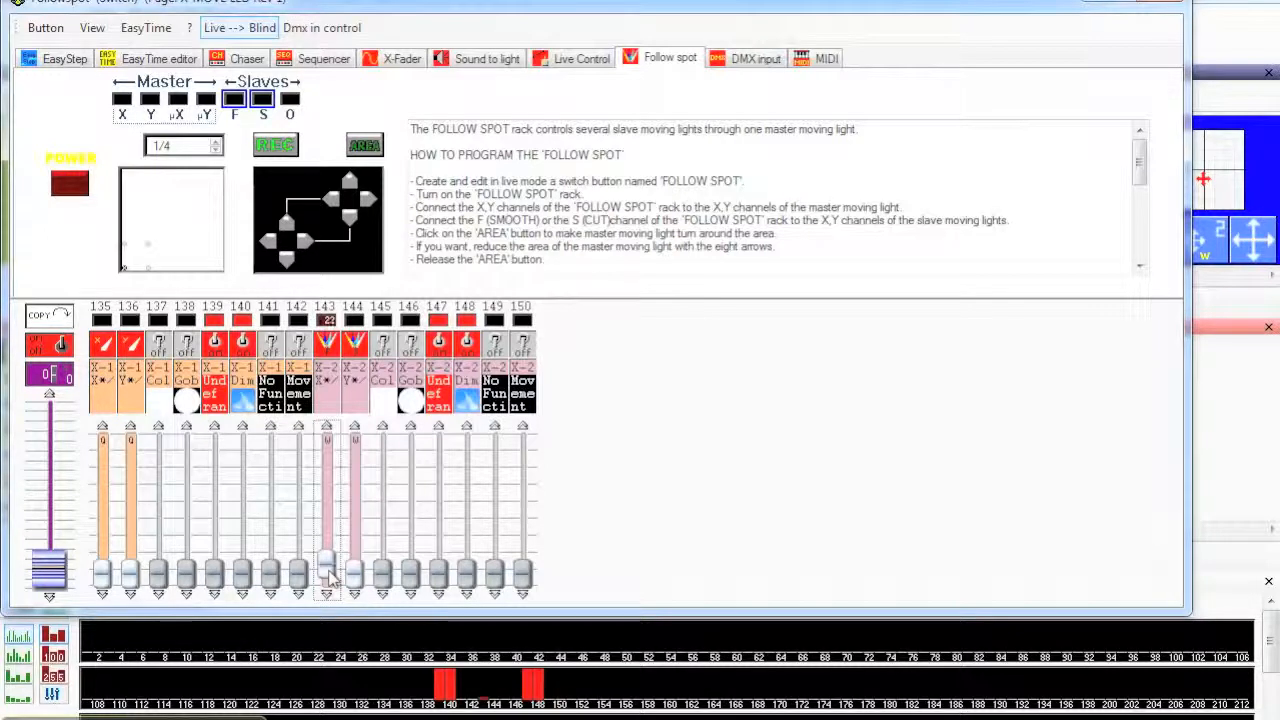
left_click_drag(330, 578, 330, 582)
left_click(350, 574)
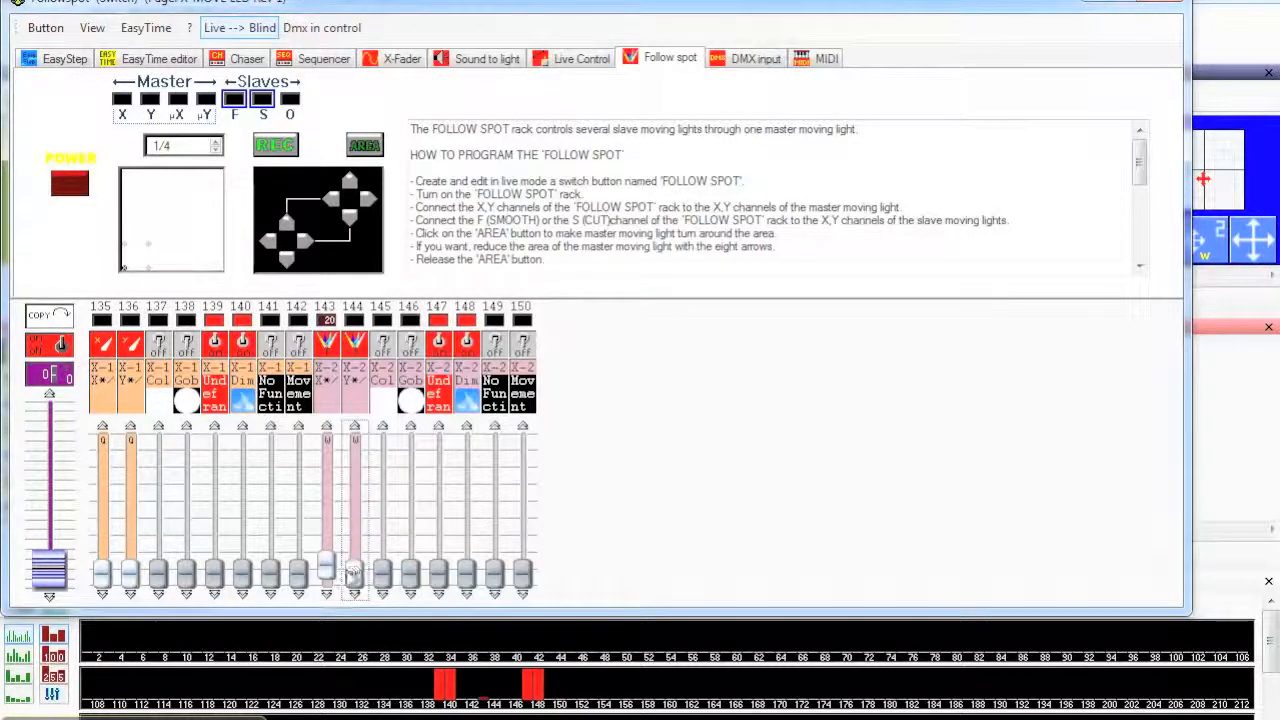
left_click_drag(350, 577, 350, 579)
For grid point 2/4, set the slave's X channel 143 to 50 and its Y channel 144 to 16
left_click(218, 146)
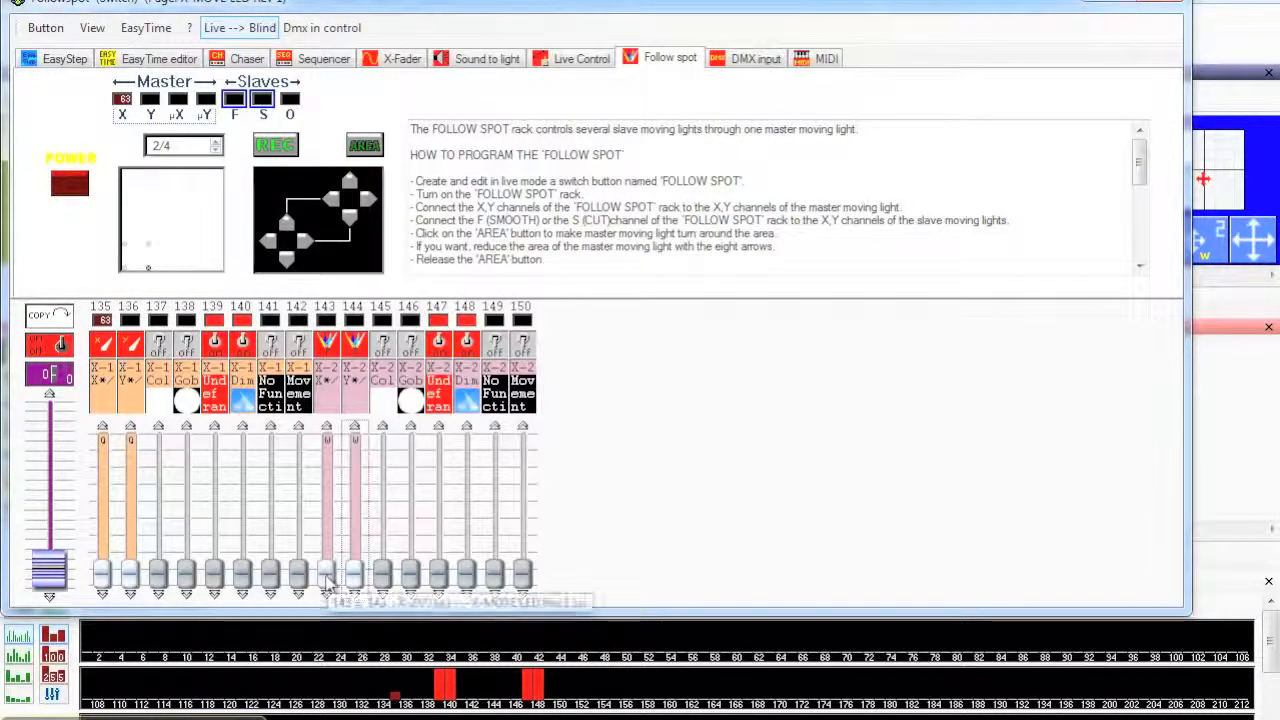
left_click(328, 588)
scroll(328, 588, "up", 5)
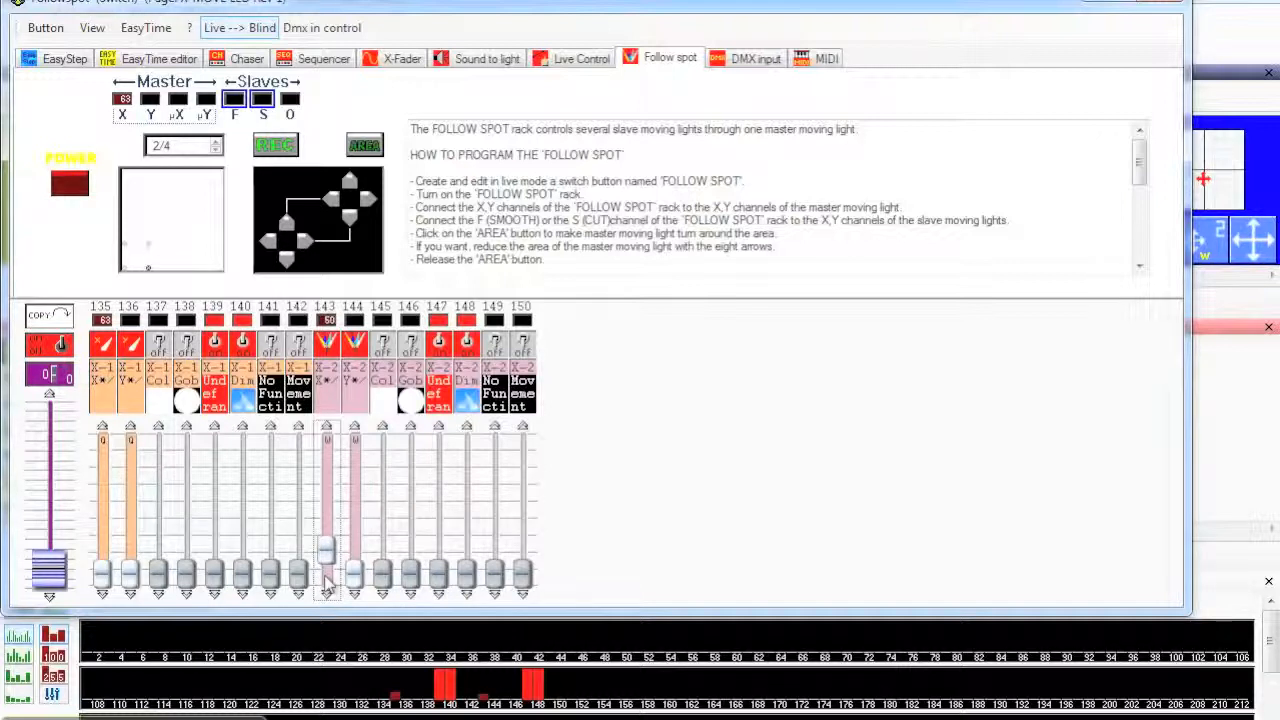
left_click(354, 586)
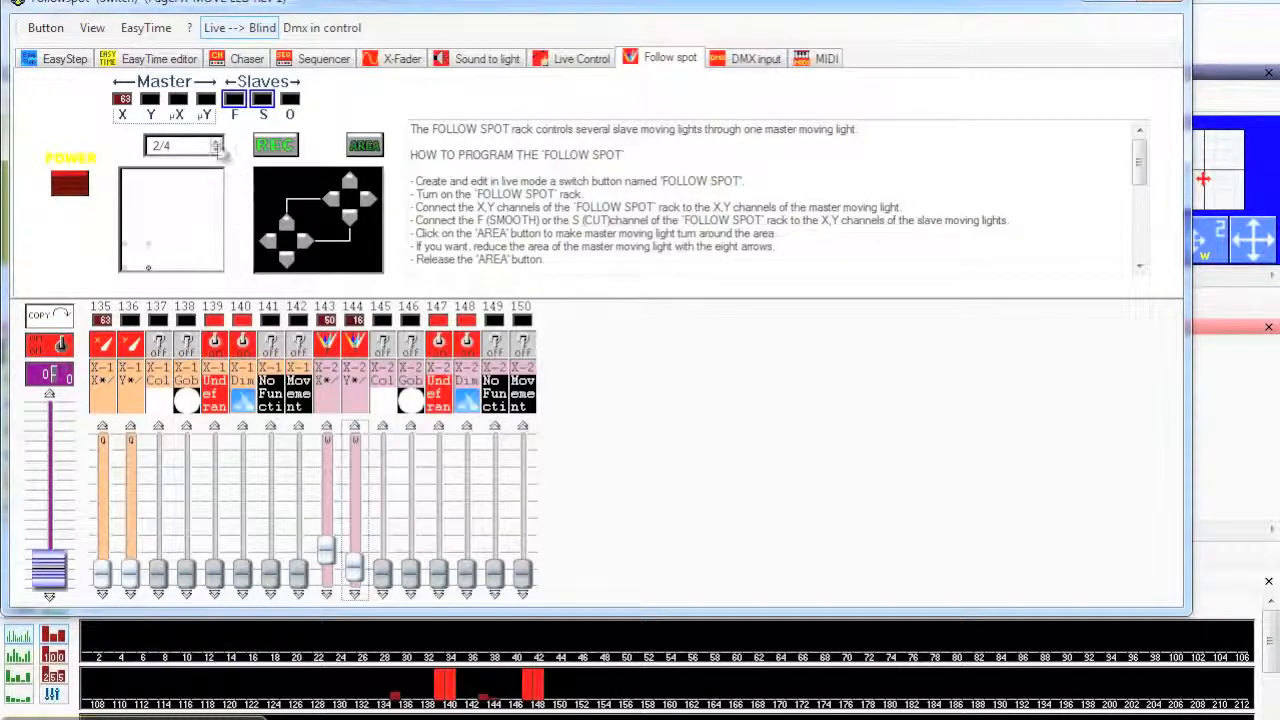
For grid point 3/4, set the slave's X channel 143 to 19 and its Y channel 144 to 54
left_click(219, 147)
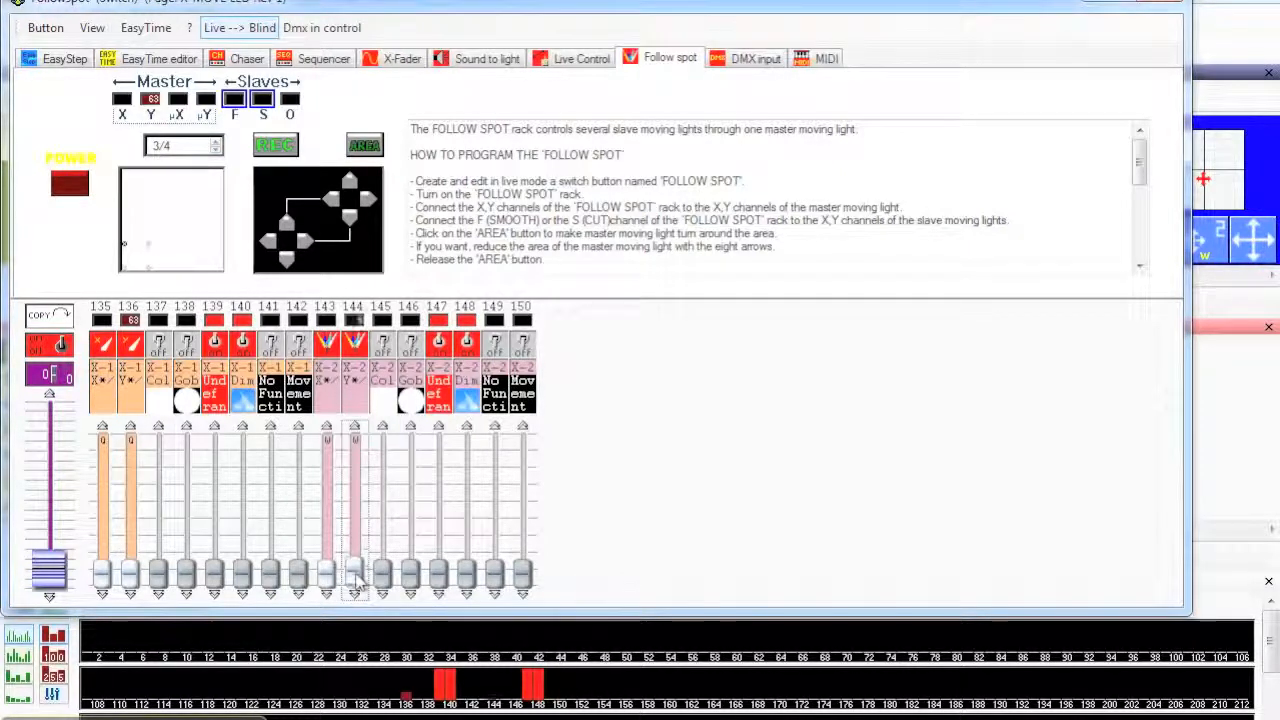
scroll(358, 583, "up", 5)
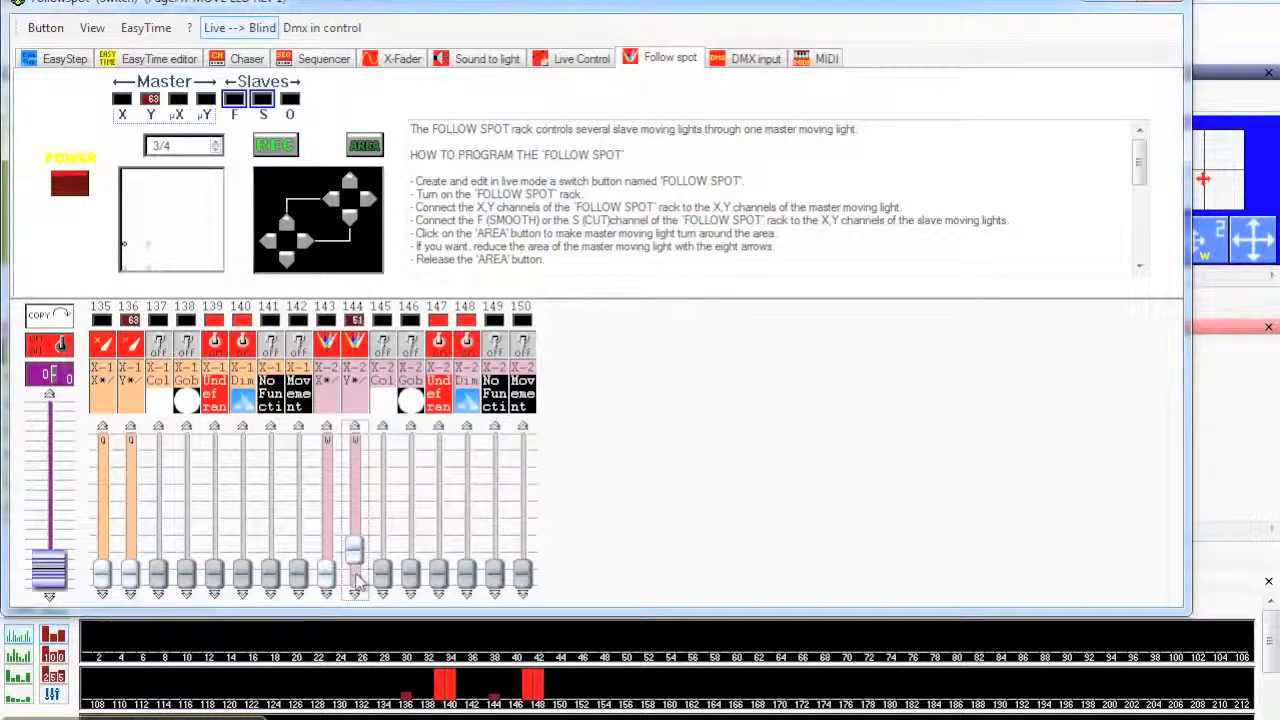
scroll(358, 583, "up", 2)
scroll(358, 583, "up", 1)
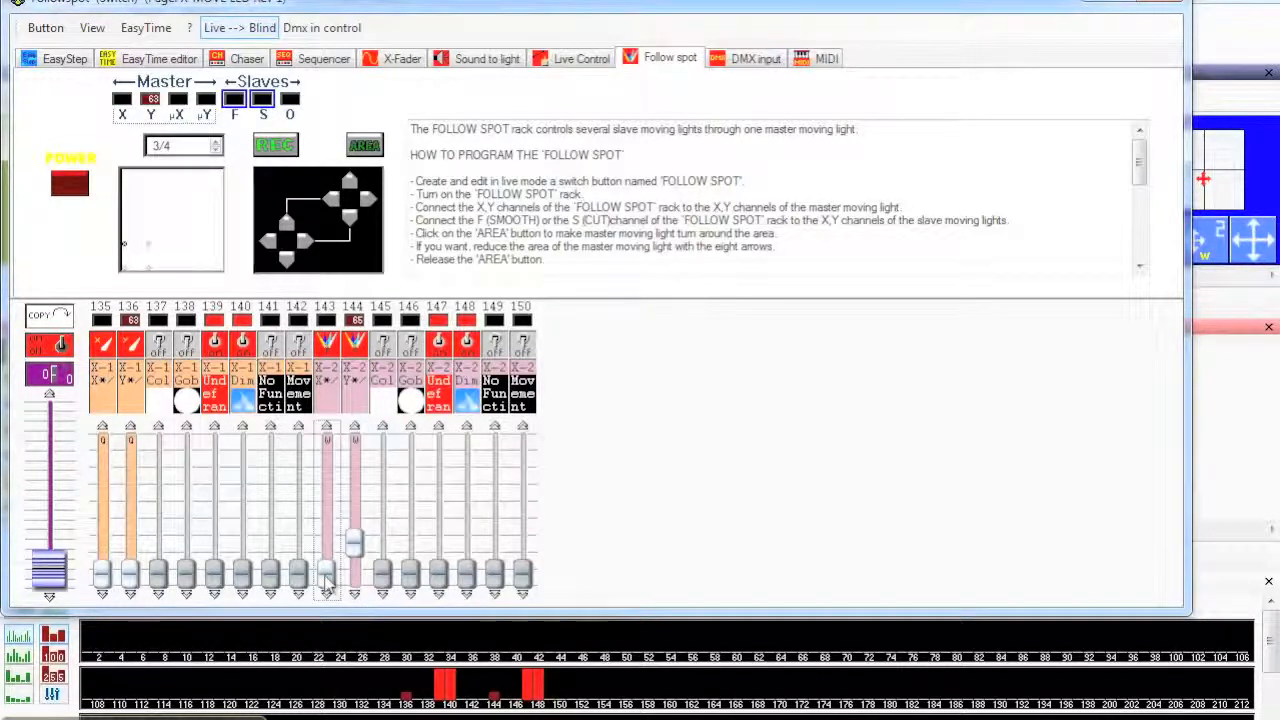
scroll(328, 583, "up", 1)
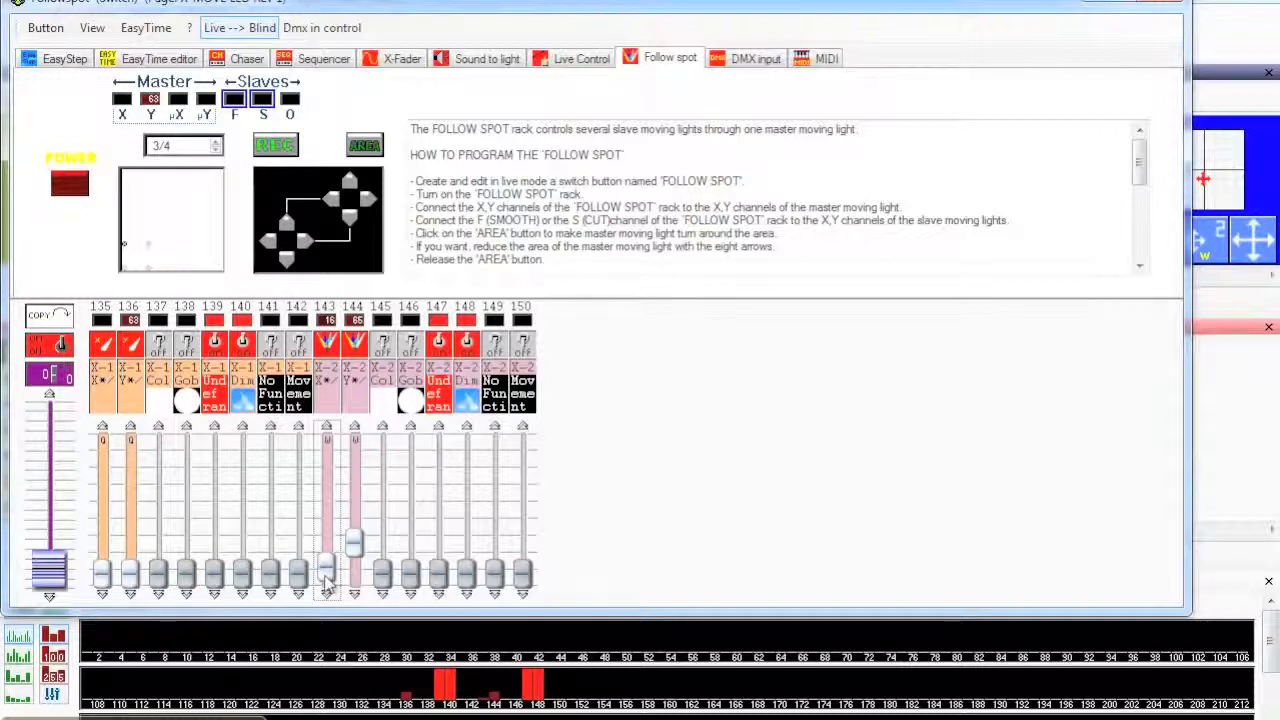
scroll(328, 585, "up", 1)
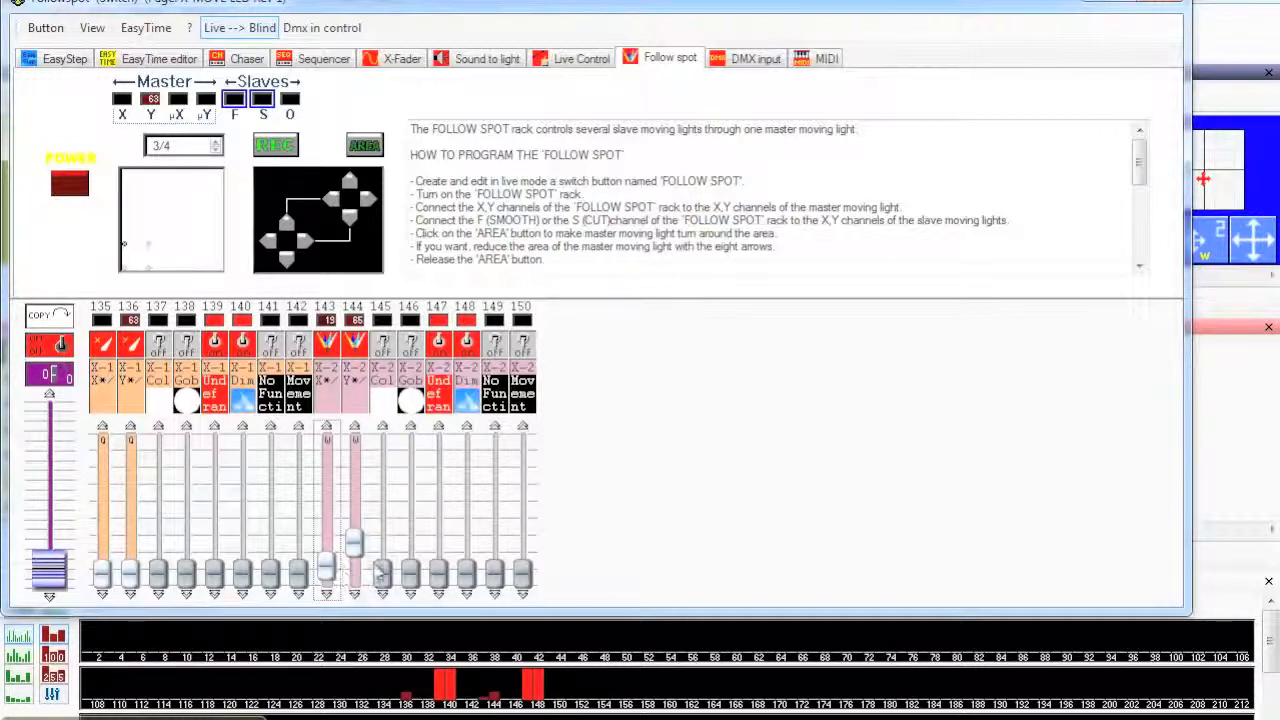
left_click(355, 540)
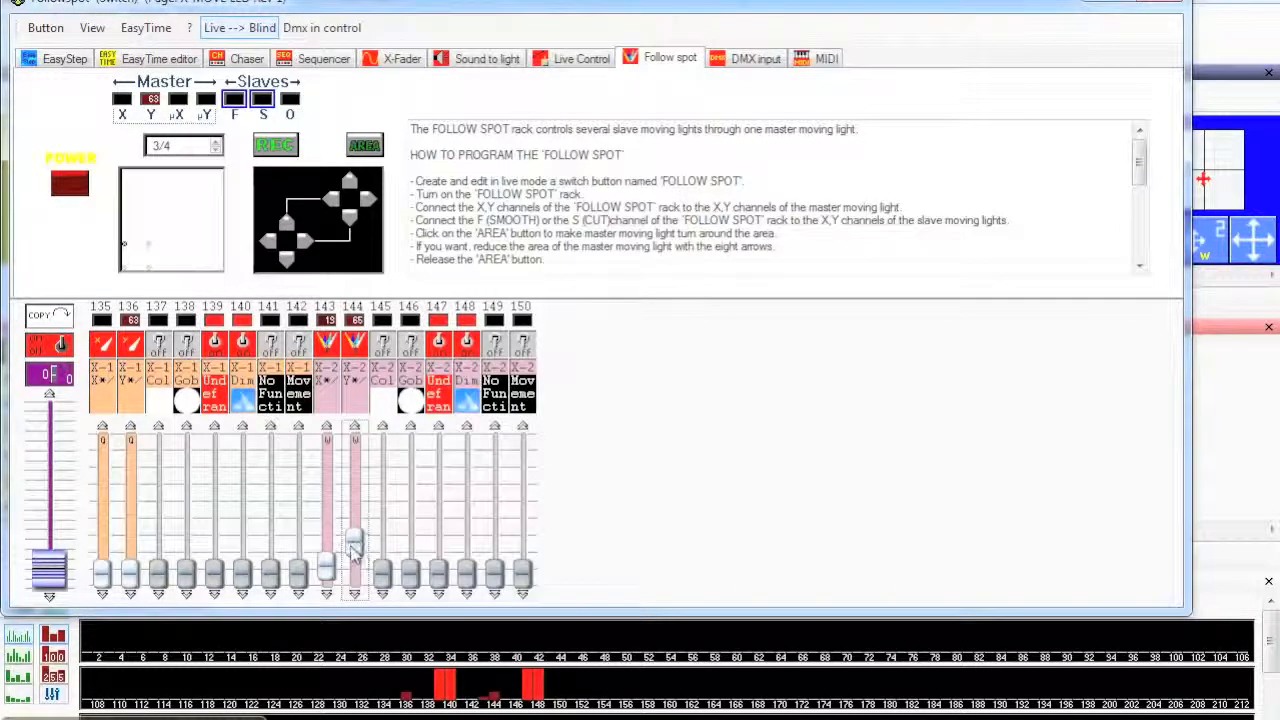
scroll(353, 553, "down", 8)
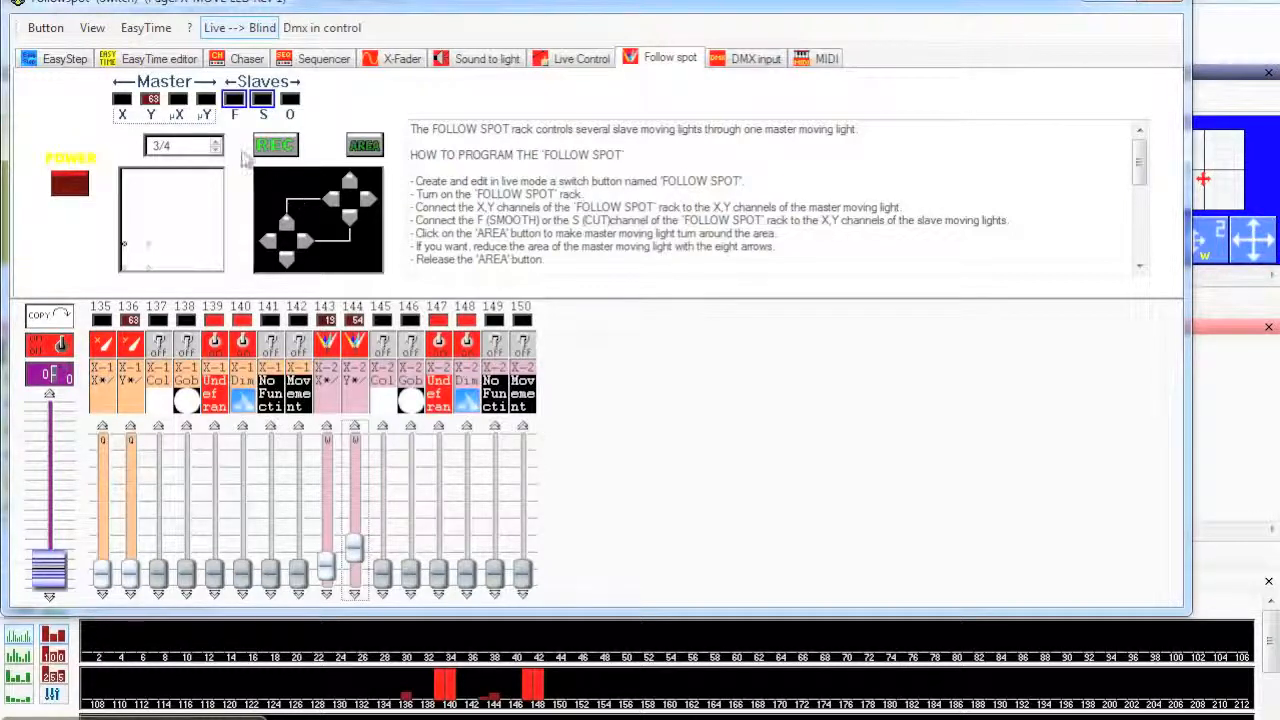
For grid point 4/4, set the slave's X channel 143 to 51 and its Y channel 144 to 43
left_click(216, 142)
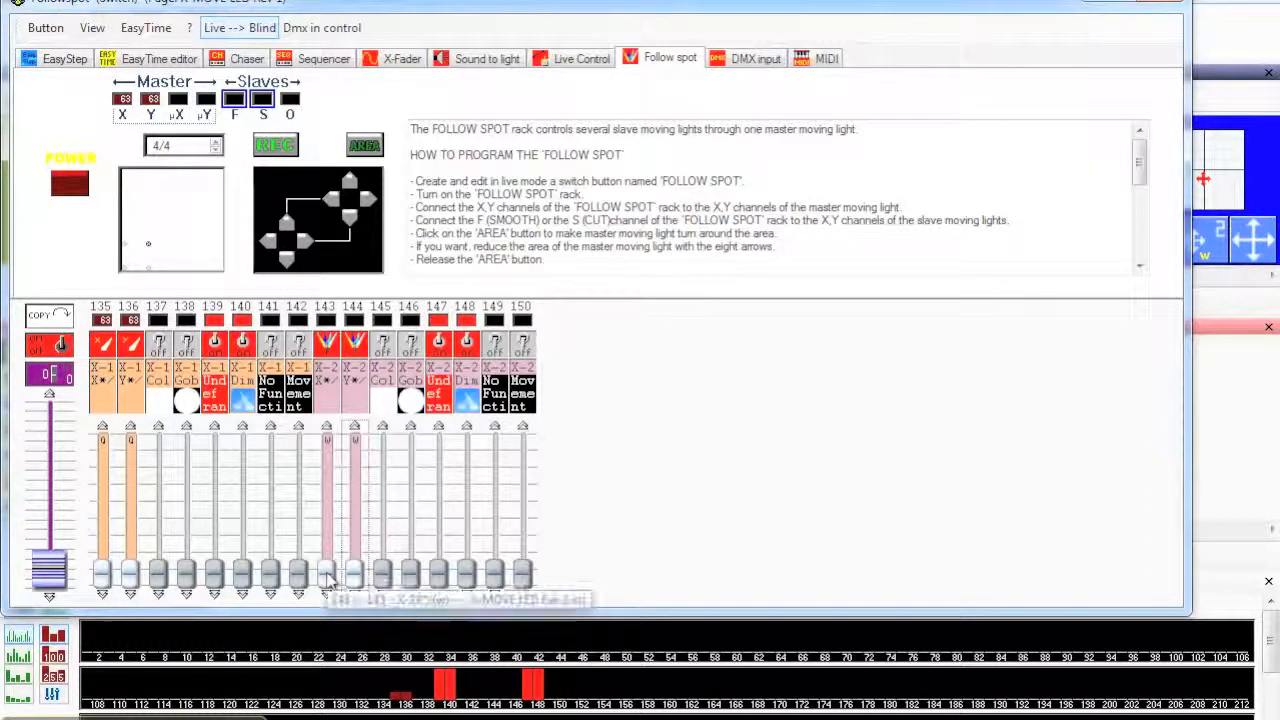
left_click(329, 581)
scroll(329, 580, "up", 5)
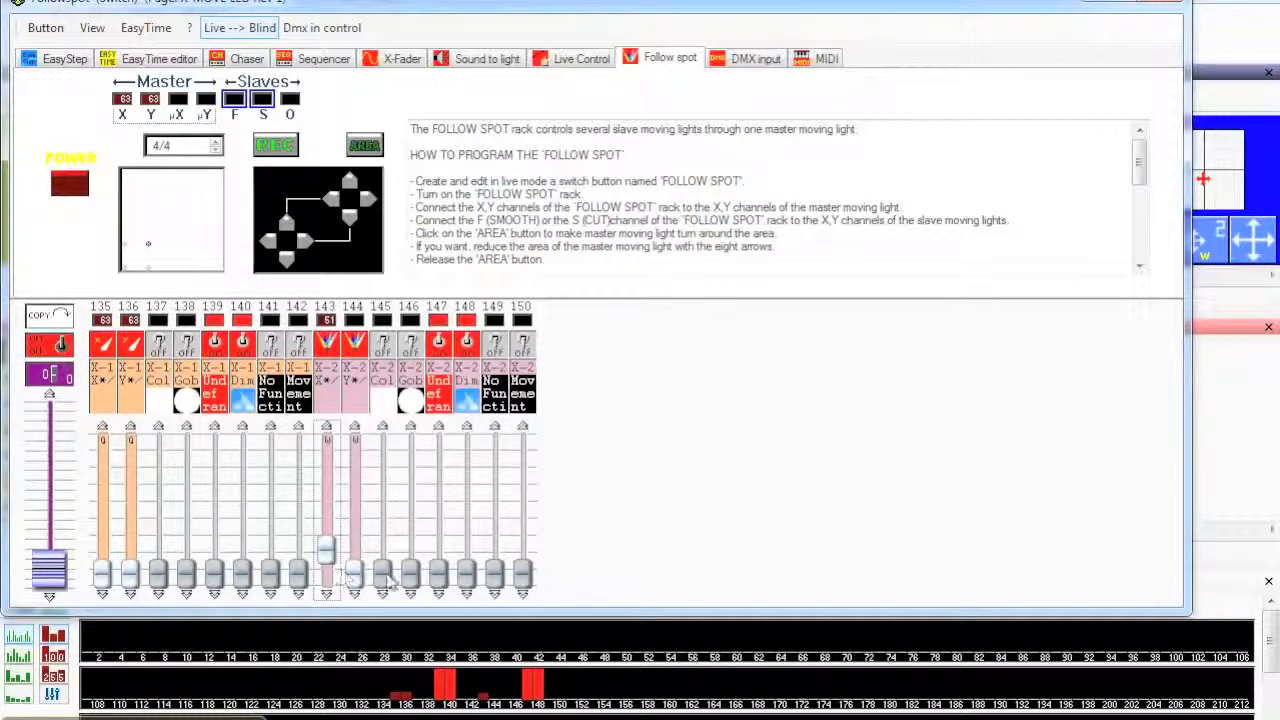
left_click(354, 580)
scroll(354, 578, "up", 4)
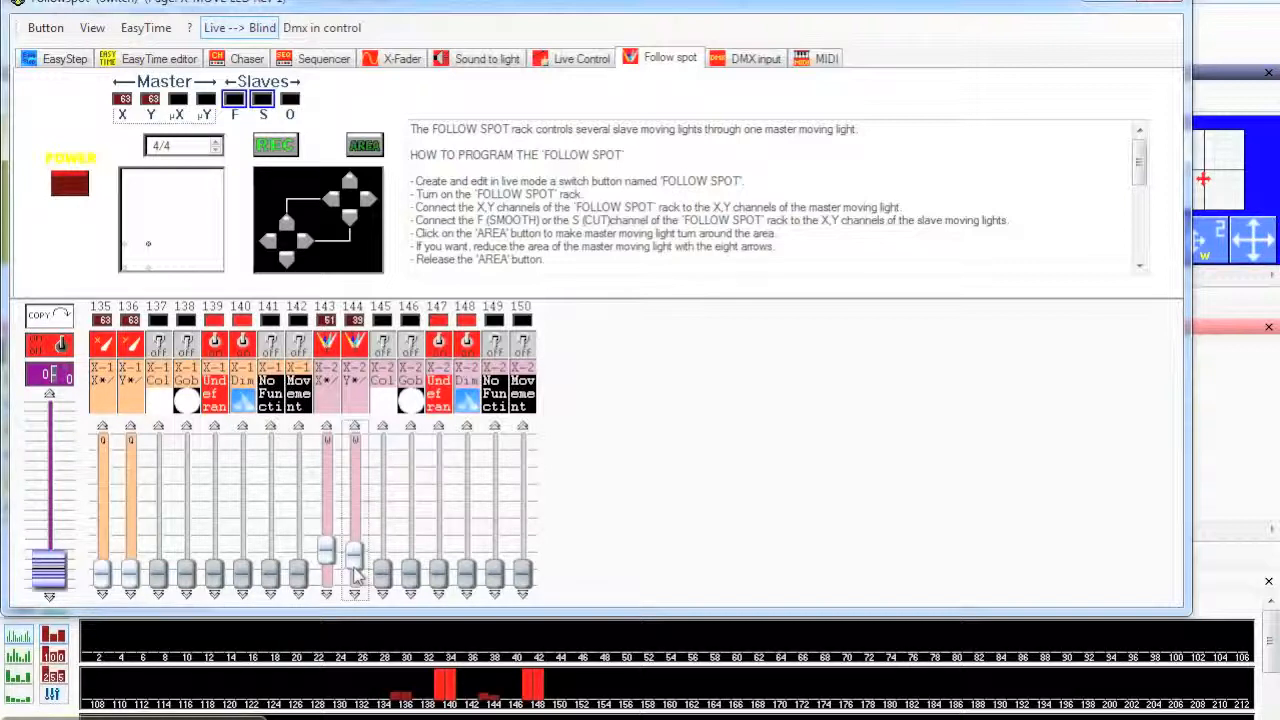
scroll(357, 577, "up", 1)
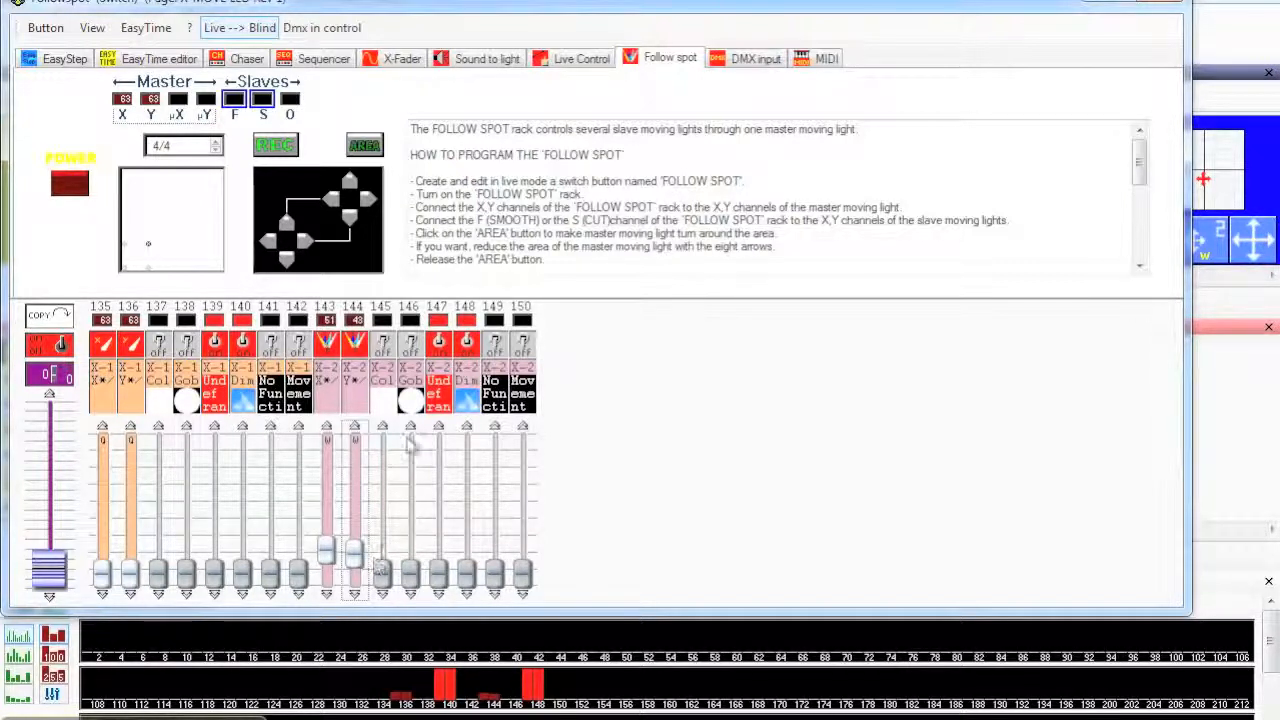
End the recording, test the slave's tracking by running the master around the area, and save and close the Followspot switch
left_click(276, 146)
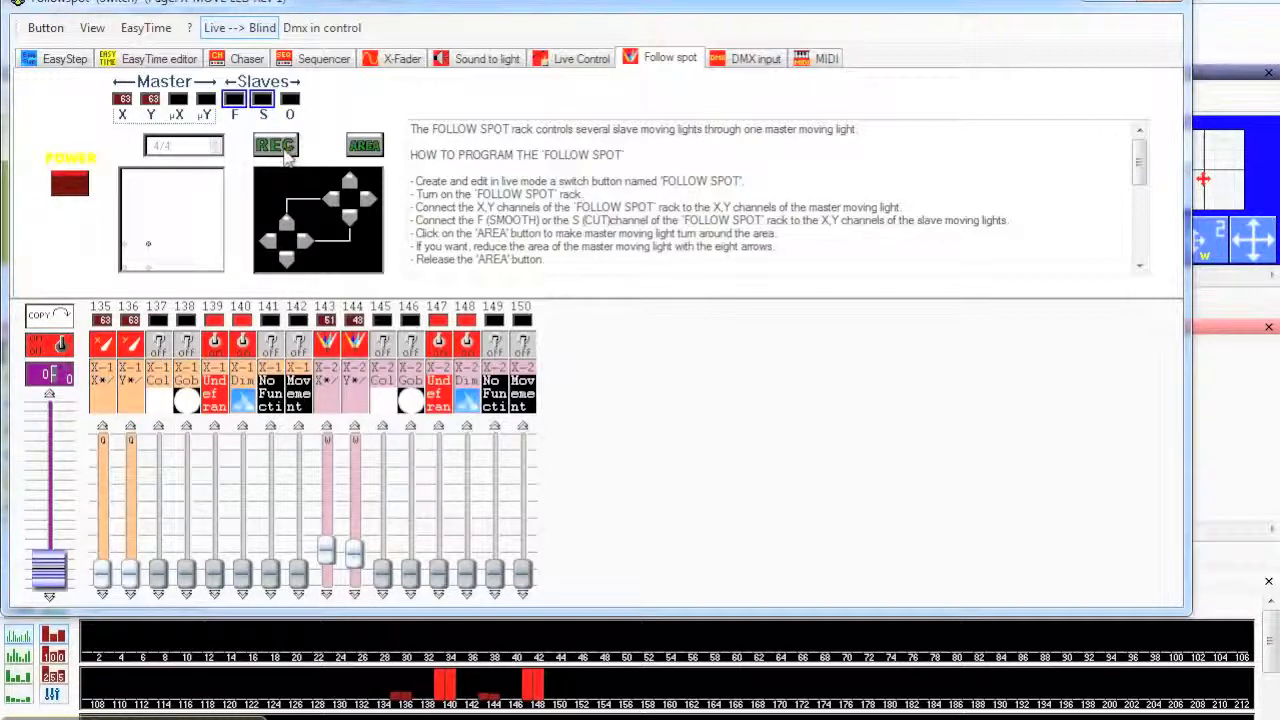
left_click(365, 146)
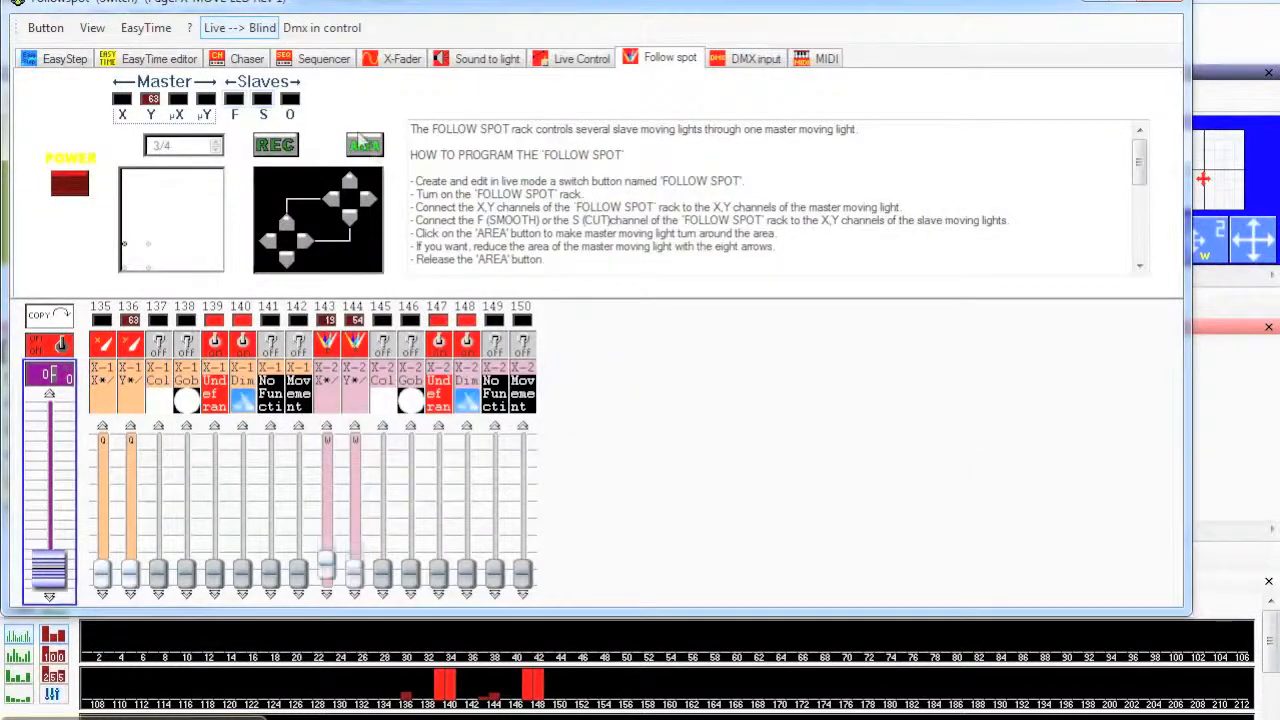
left_click(366, 148)
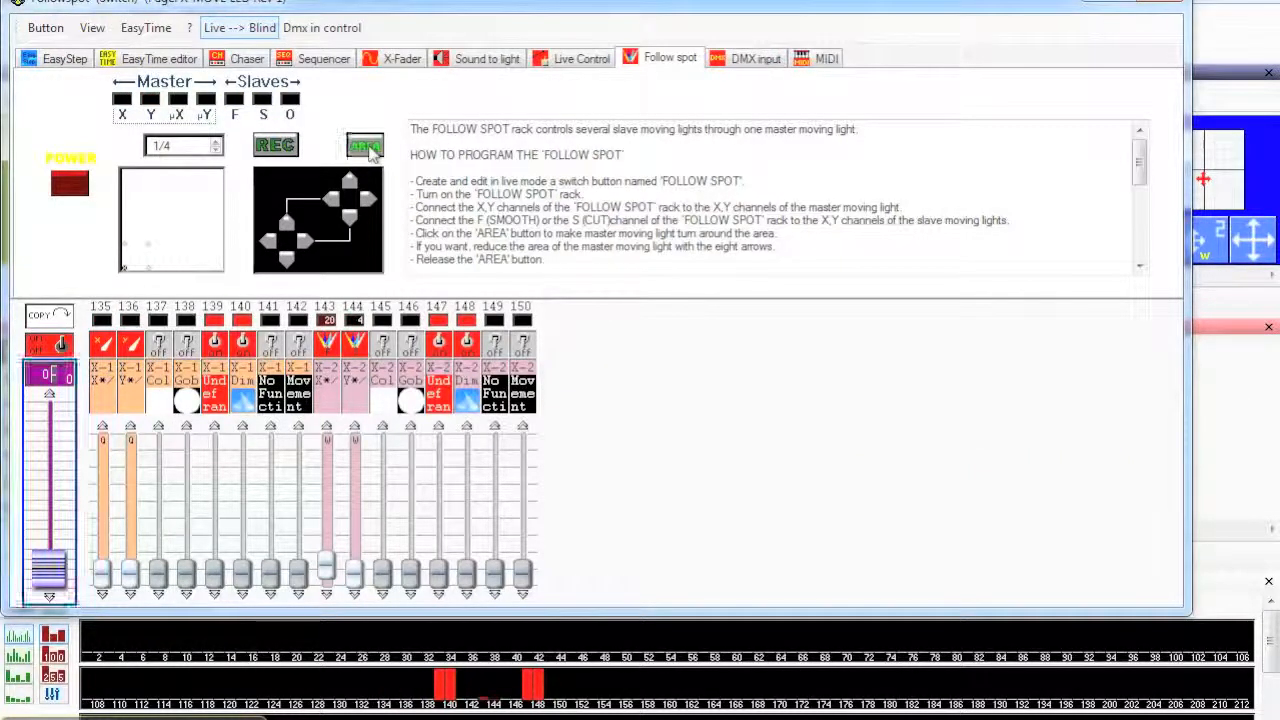
left_click(48, 28)
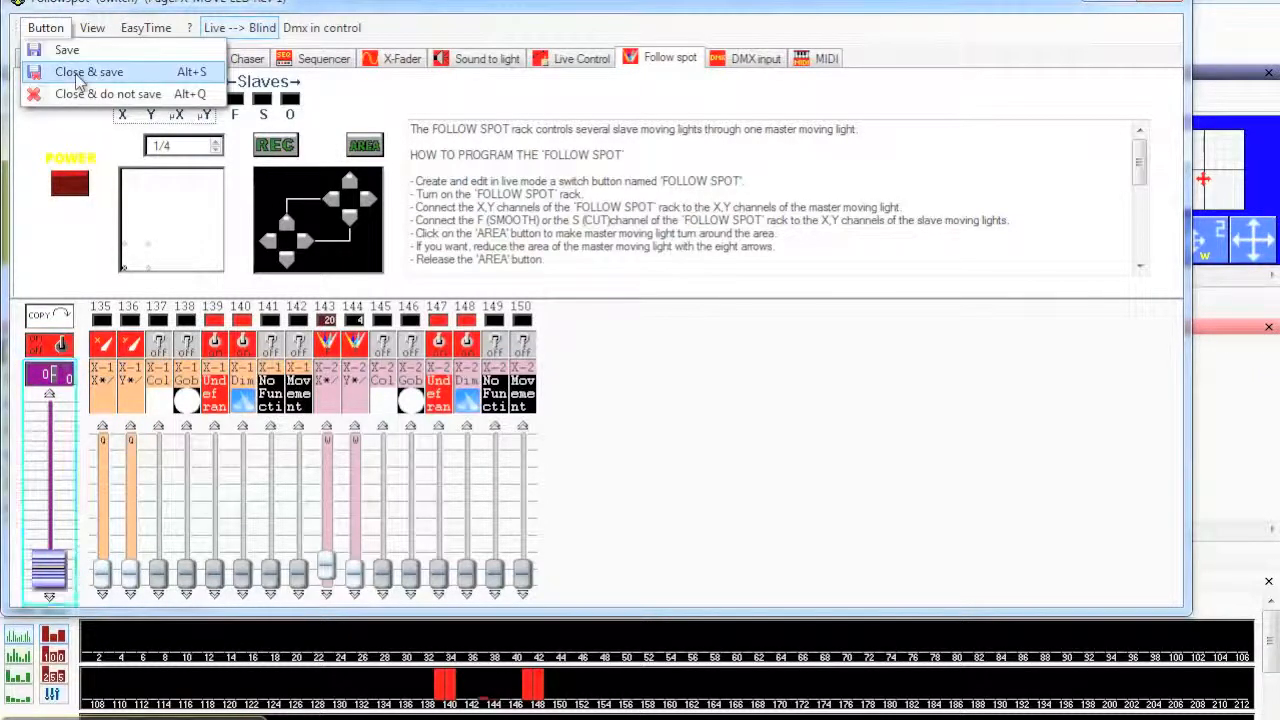
left_click(80, 74)
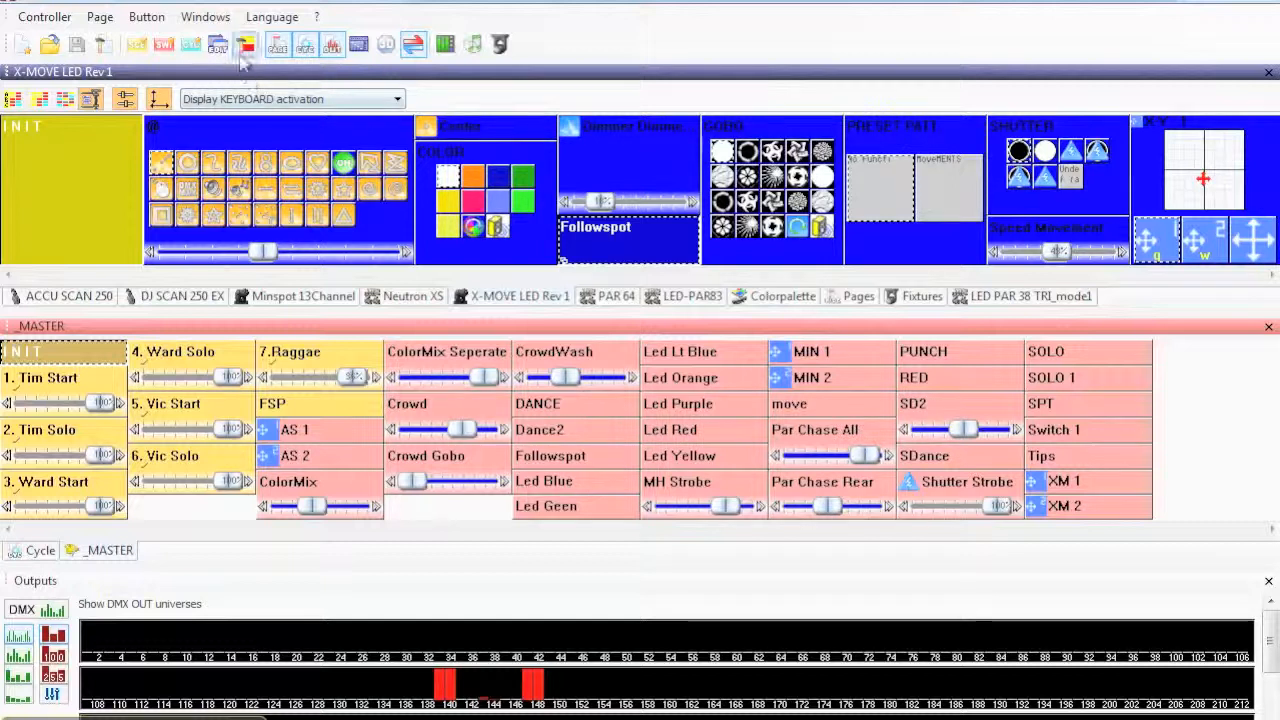
Create a scene named FSP from the current state, including the INIT scene and the Followspot switch, and open it for editing
left_click(137, 46)
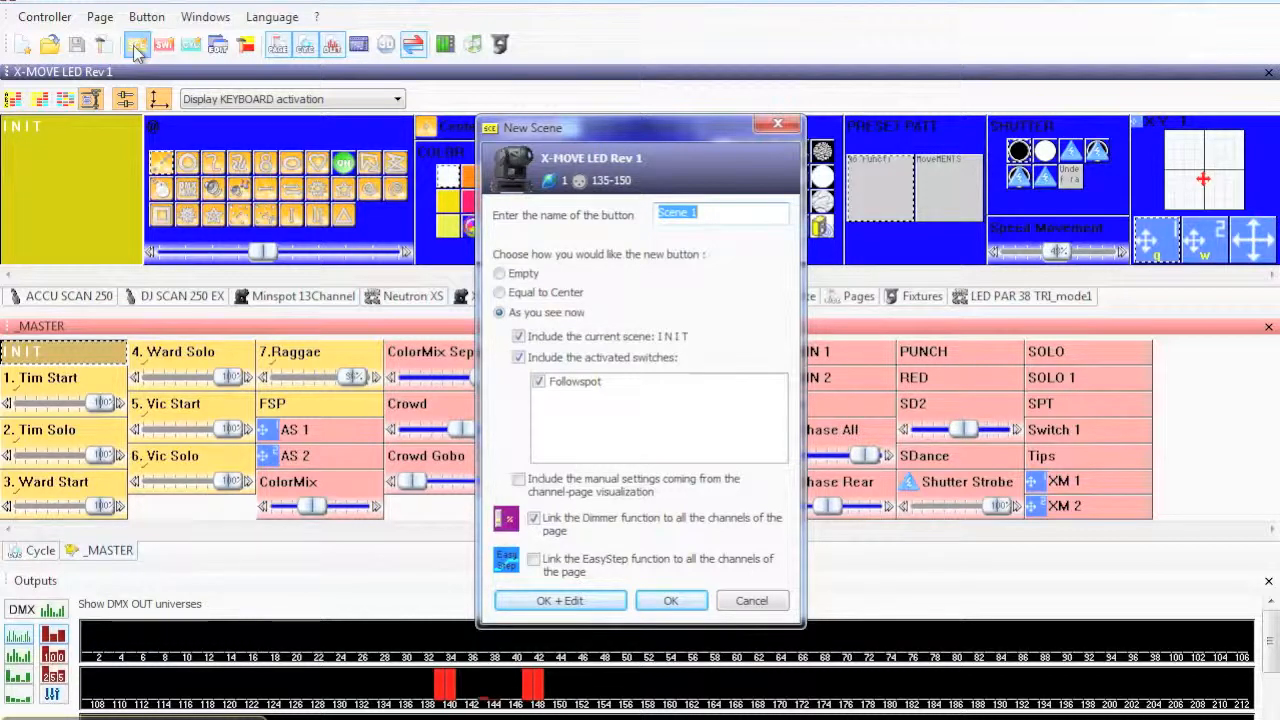
type("Fi")
type("P")
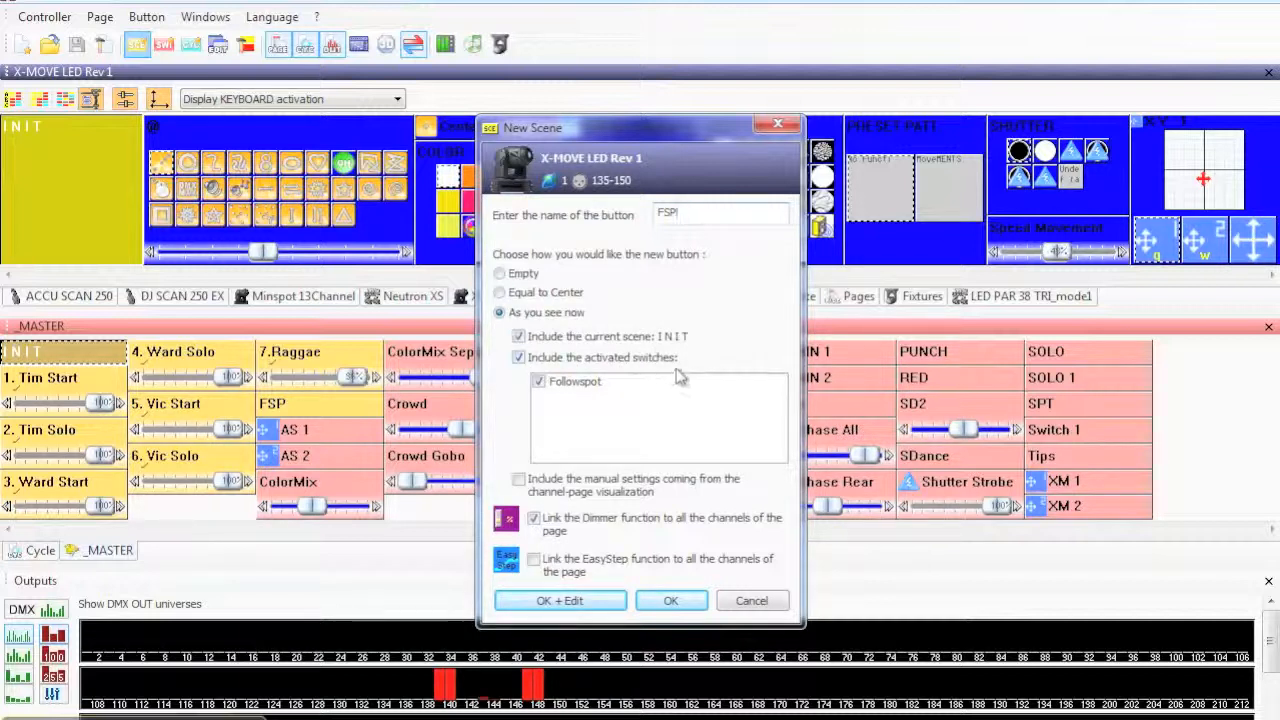
left_click(565, 603)
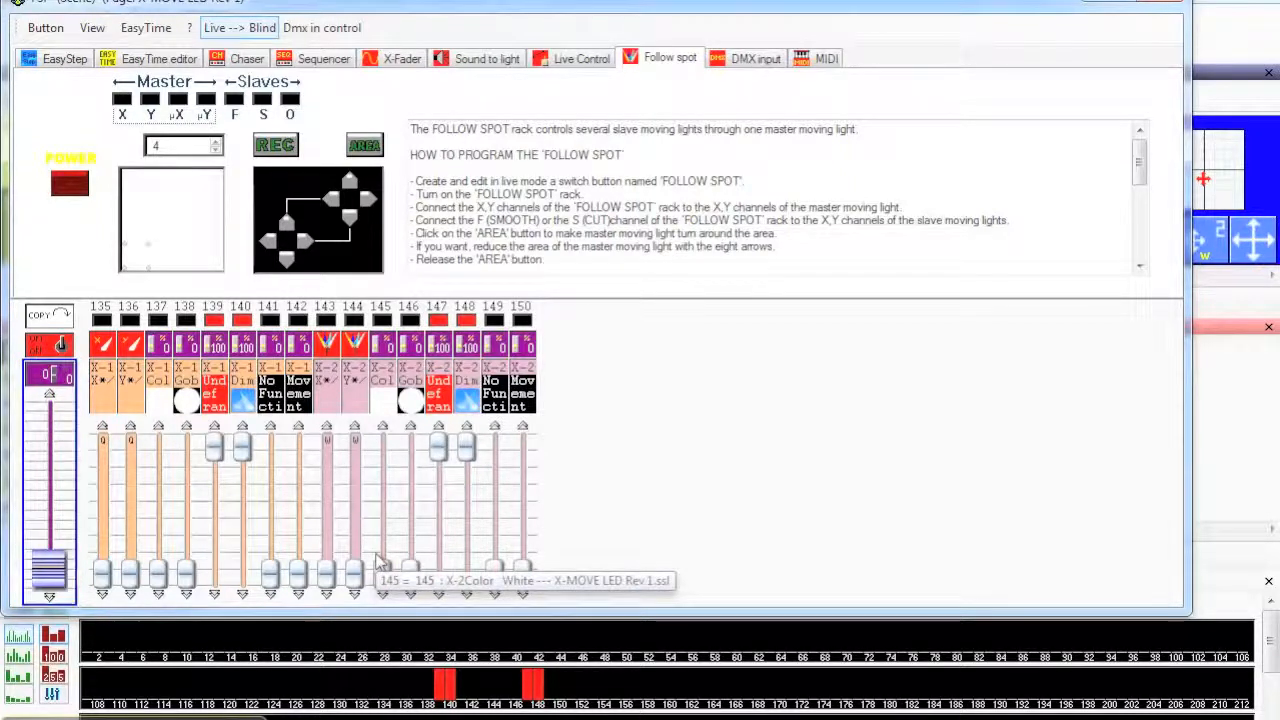
Turn on the FSP scene's Live Control rack and restrict control to when the left mouse button is held
left_click(568, 62)
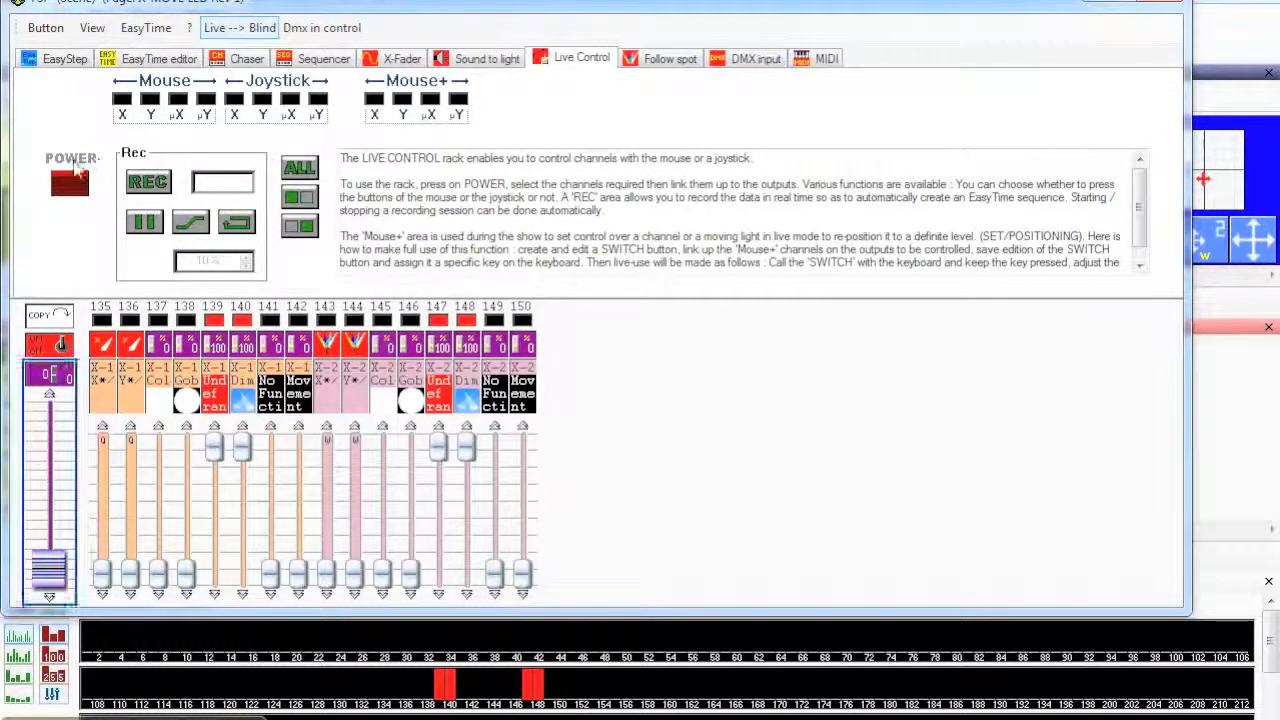
left_click(71, 184)
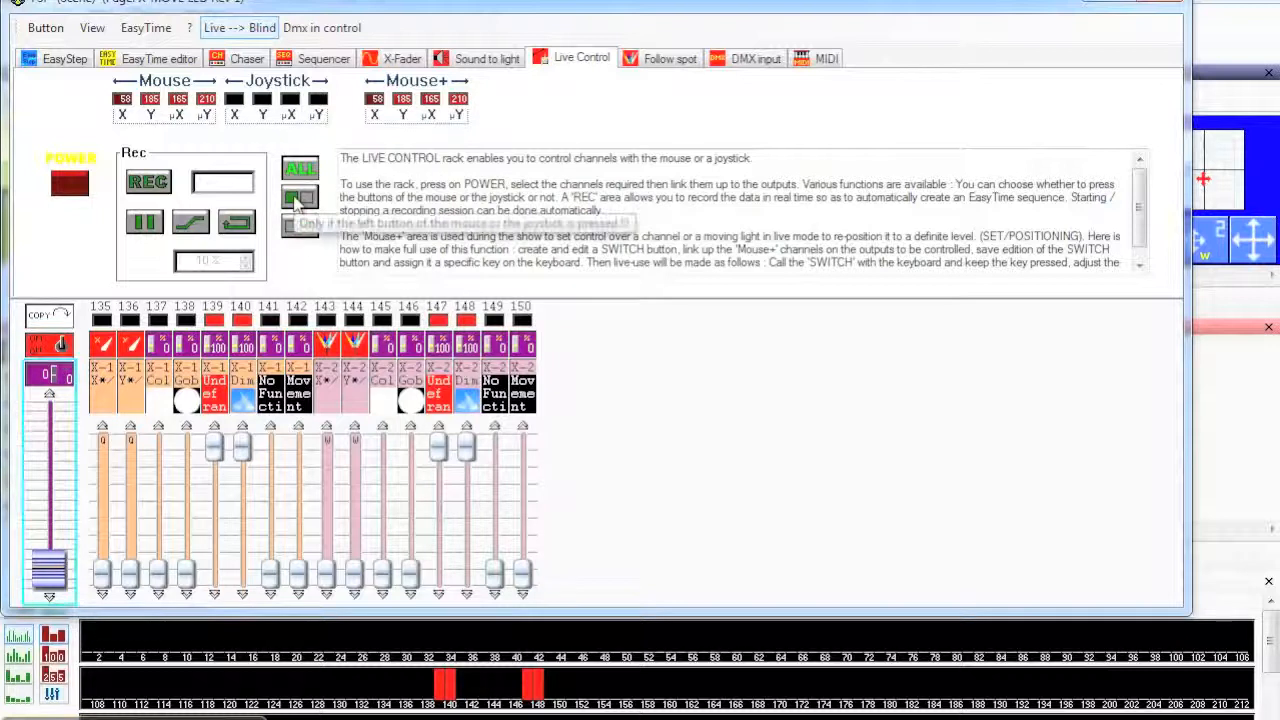
left_click(296, 199)
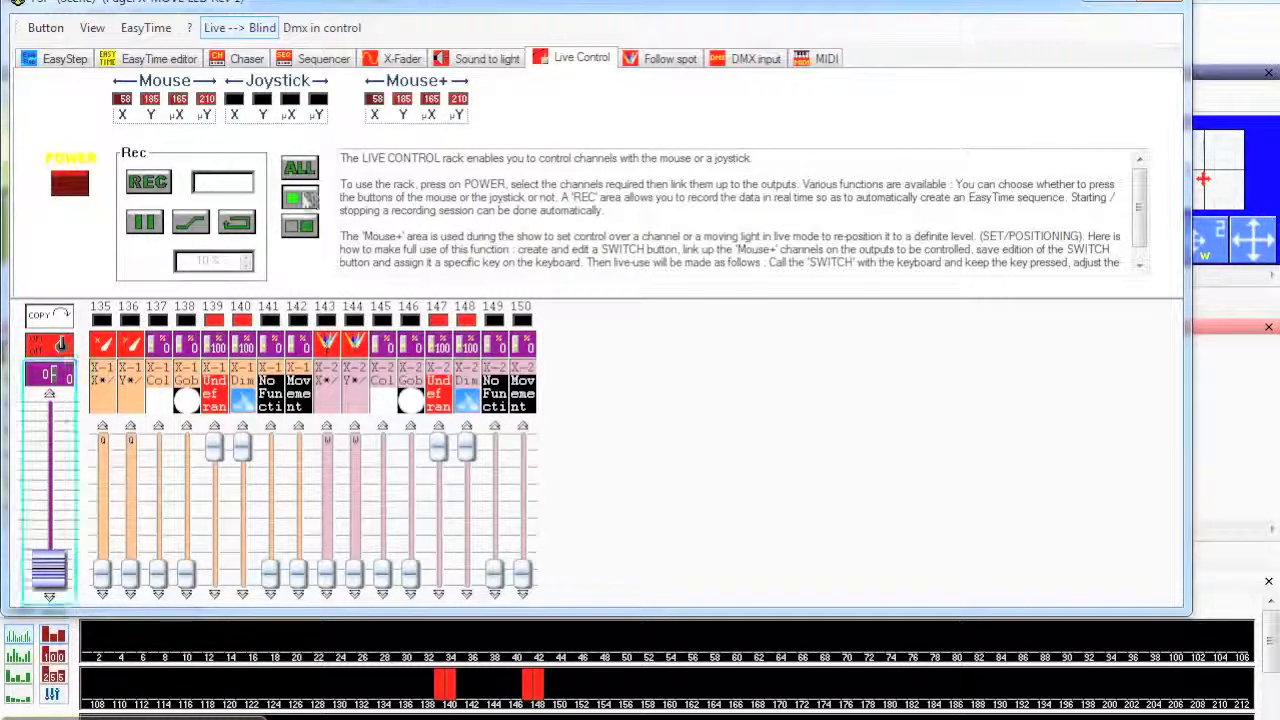
Link Mouse X and Y to the master's X and Y channels 135 and 136, and save and close the FSP scene
left_click(122, 100)
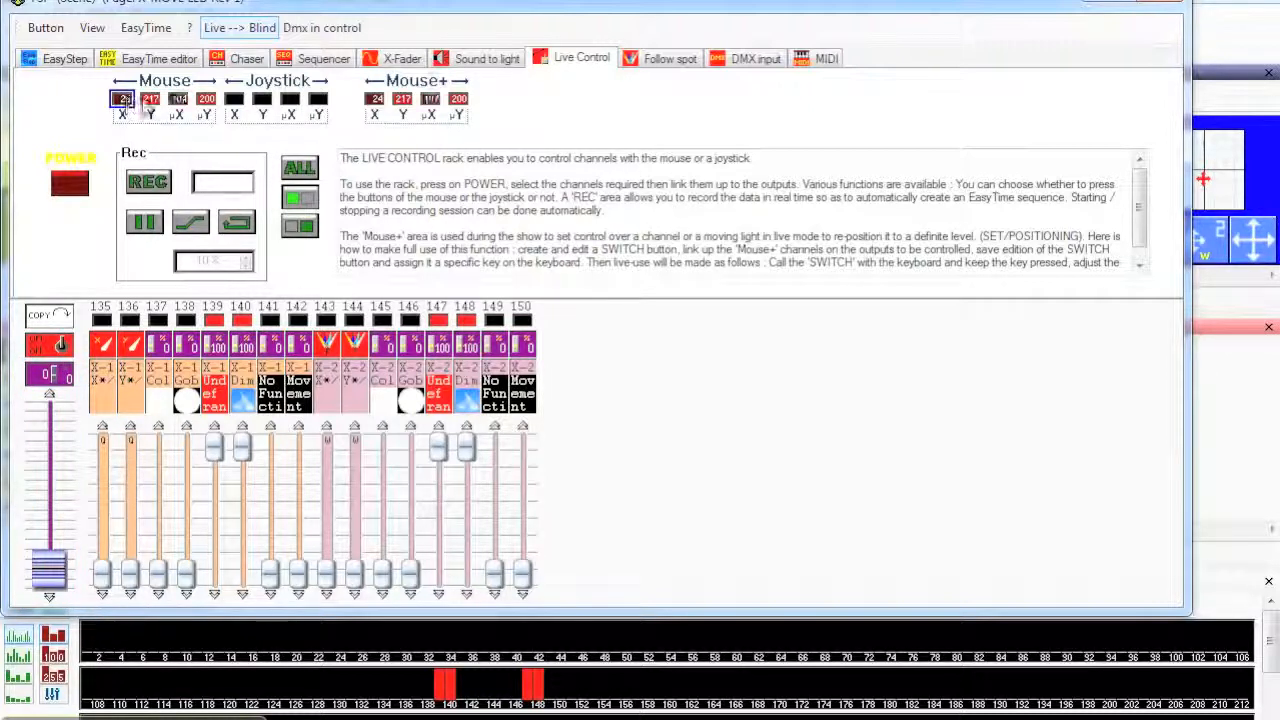
left_click(150, 100)
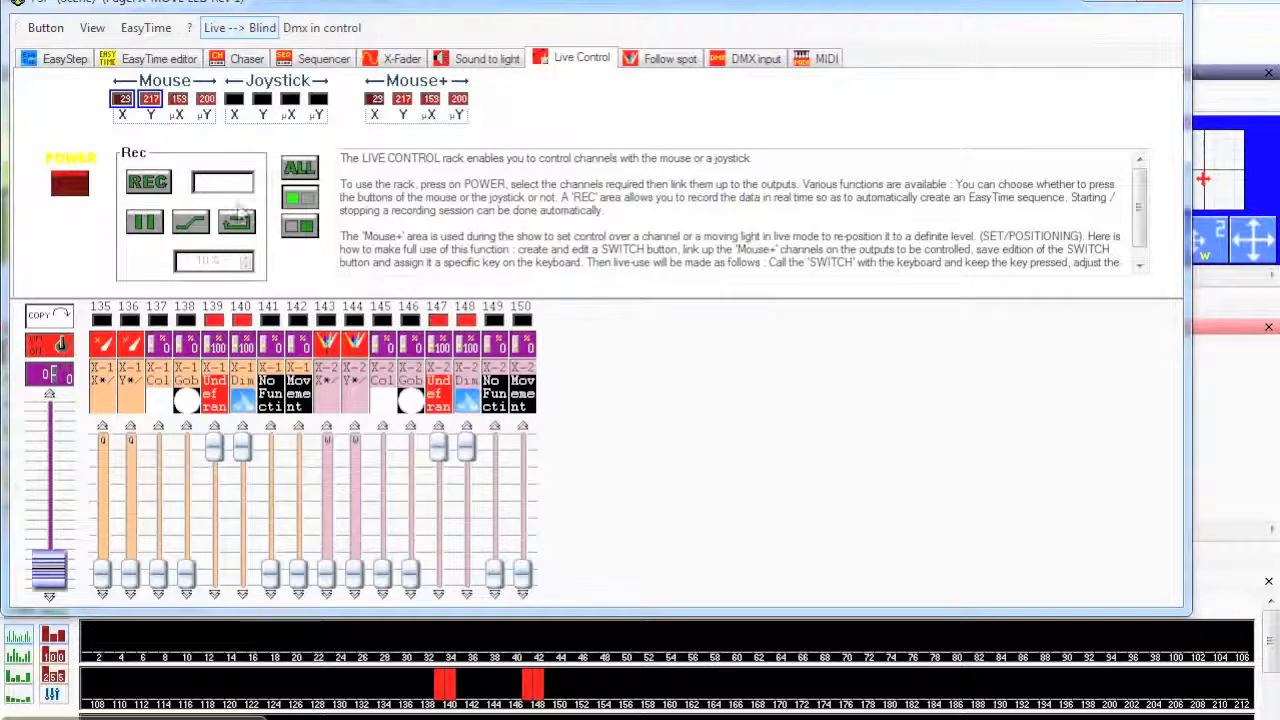
left_click(107, 348)
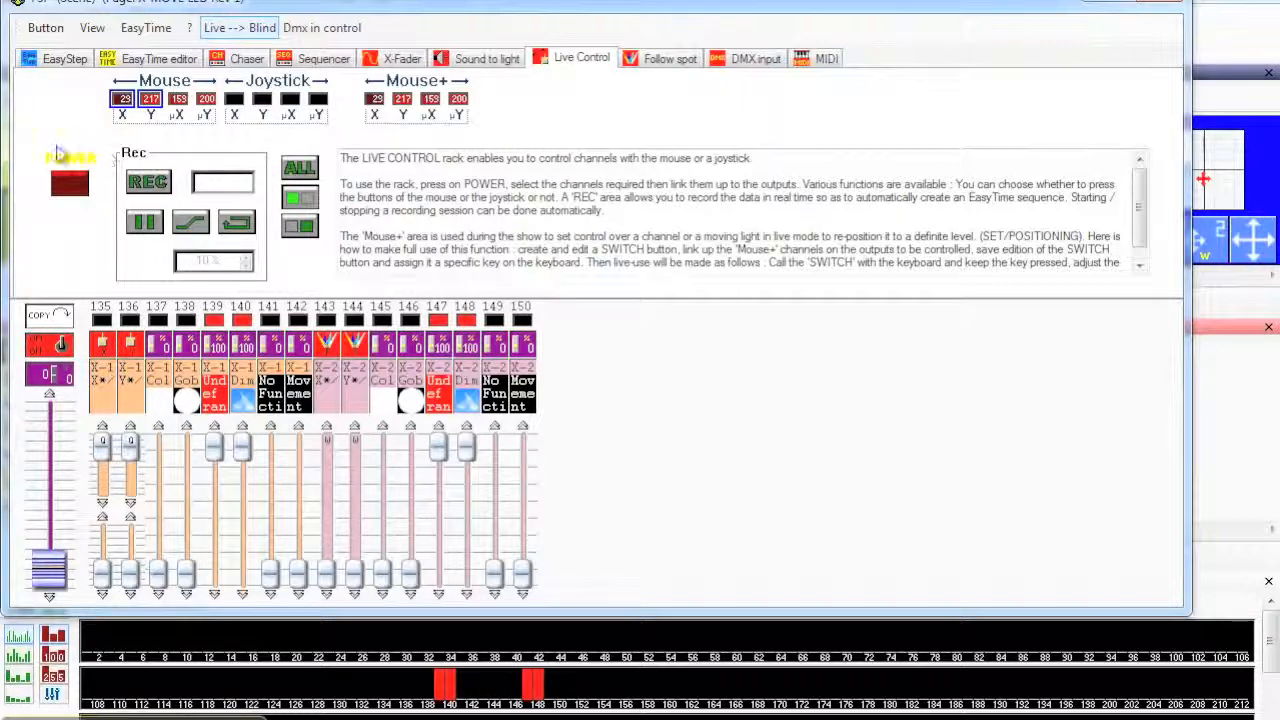
left_click(45, 28)
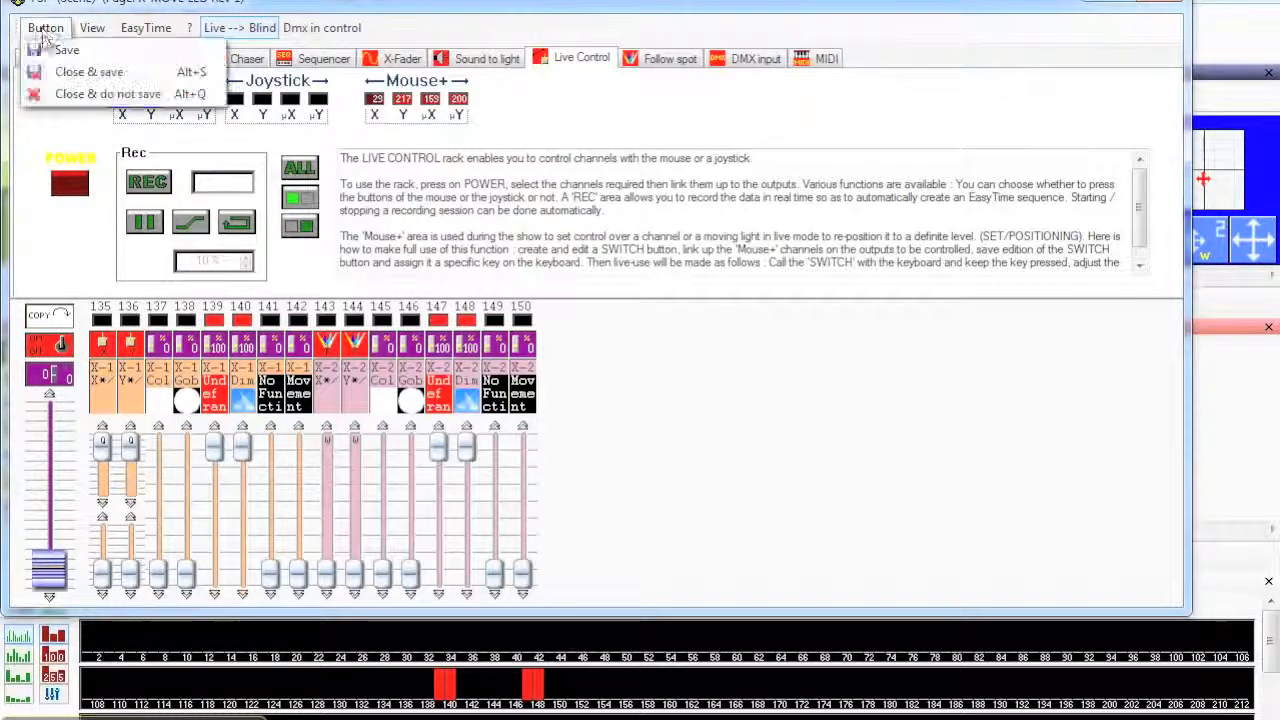
left_click(75, 72)
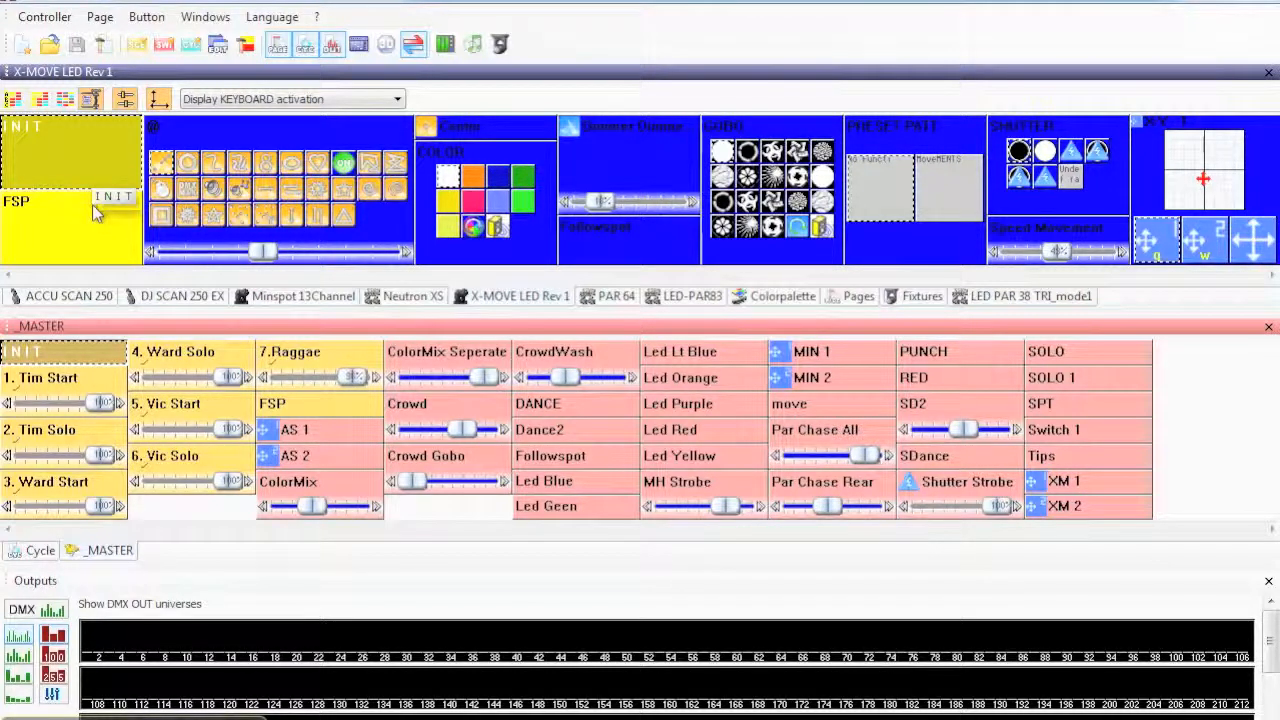
Activate the Followspot switch and the FSP scene on the X-MOVE LED Rev 1 page
left_click(627, 227)
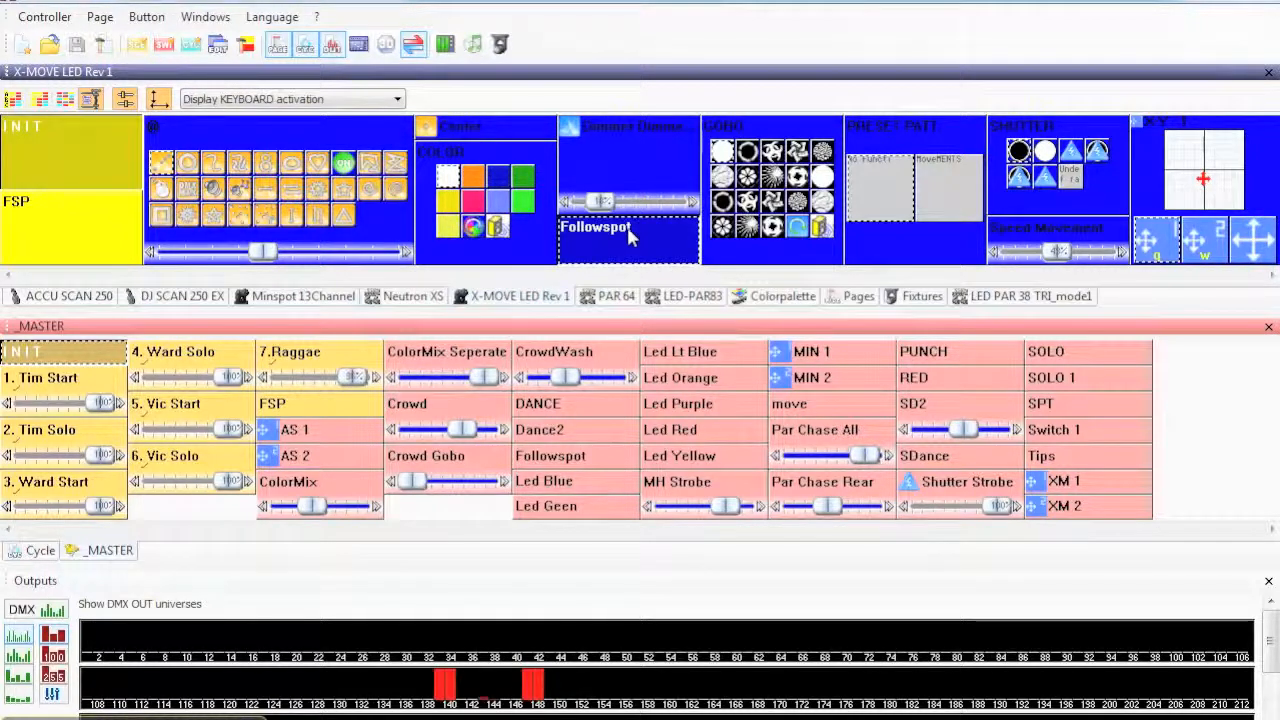
left_click(73, 220)
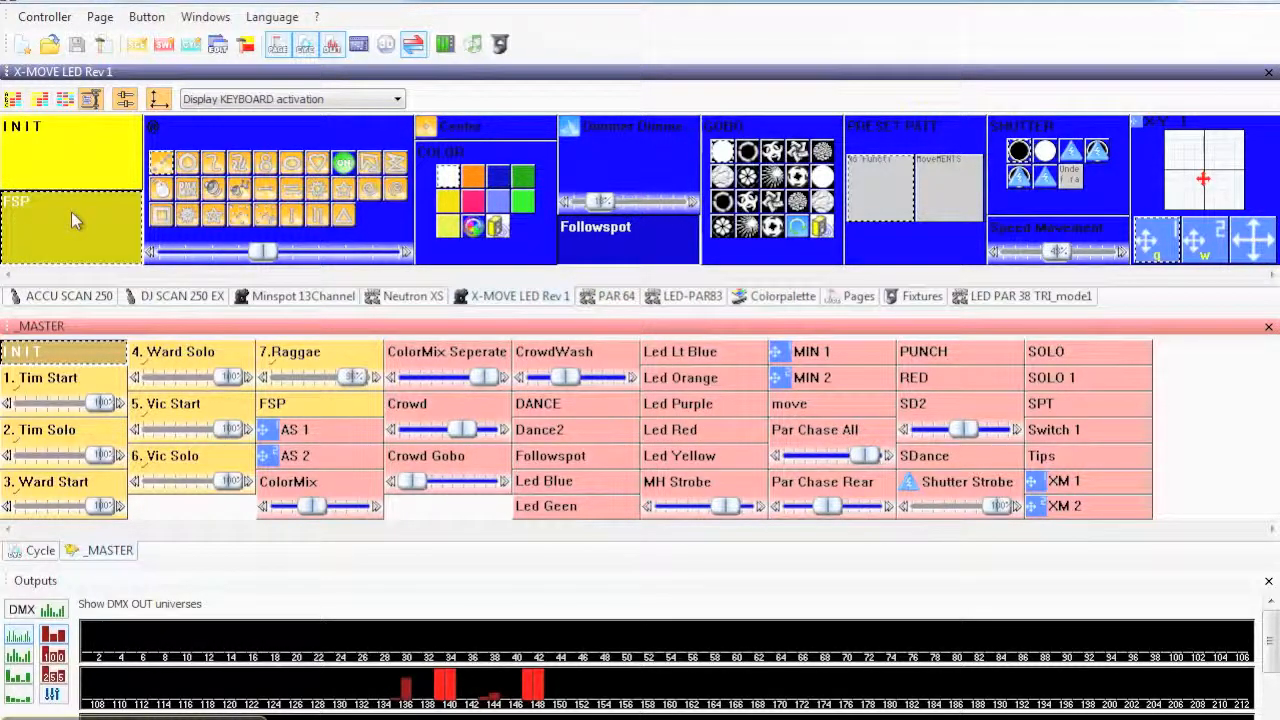